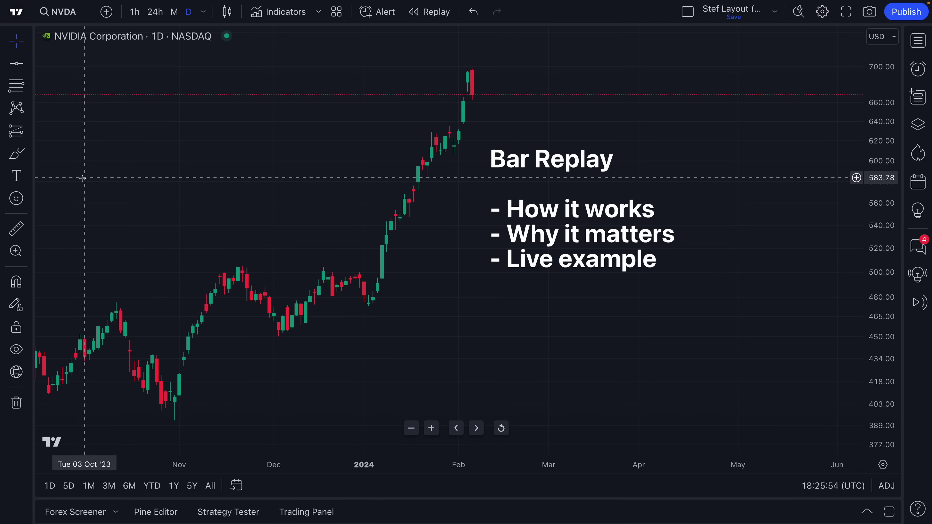
# Underline the Bar Replay heading and mark the list items with brush strokes, undoing all the strokes at the end.
pyautogui.click(16, 156)
pyautogui.moveTo(490, 180); pyautogui.dragTo(608, 180)
pyautogui.moveTo(671, 204)
pyautogui.mouseDown()
pyautogui.moveTo(663, 207)
pyautogui.moveTo(693, 230)
pyautogui.mouseUp()
pyautogui.moveTo(673, 261); pyautogui.dragTo(680, 257)
pyautogui.hotkey('ctrl', 'z')
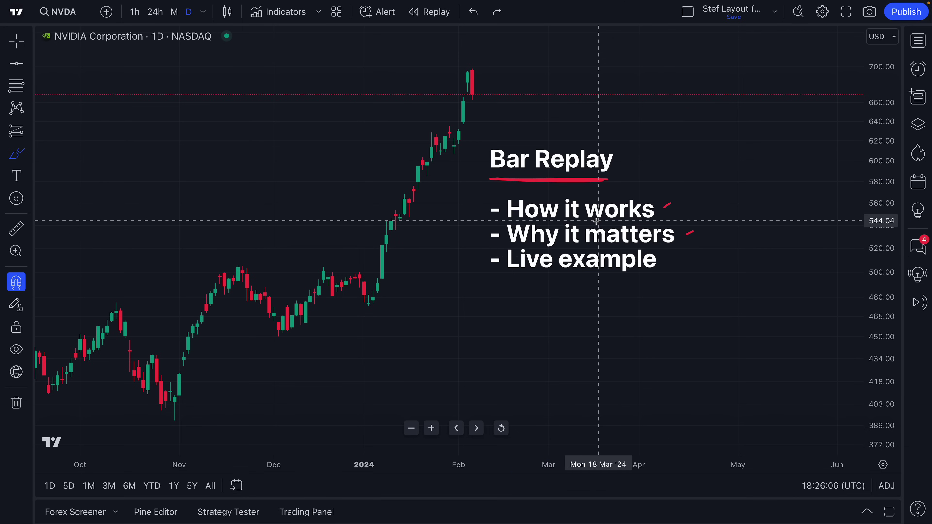
pyautogui.hotkey('ctrl', 'z')
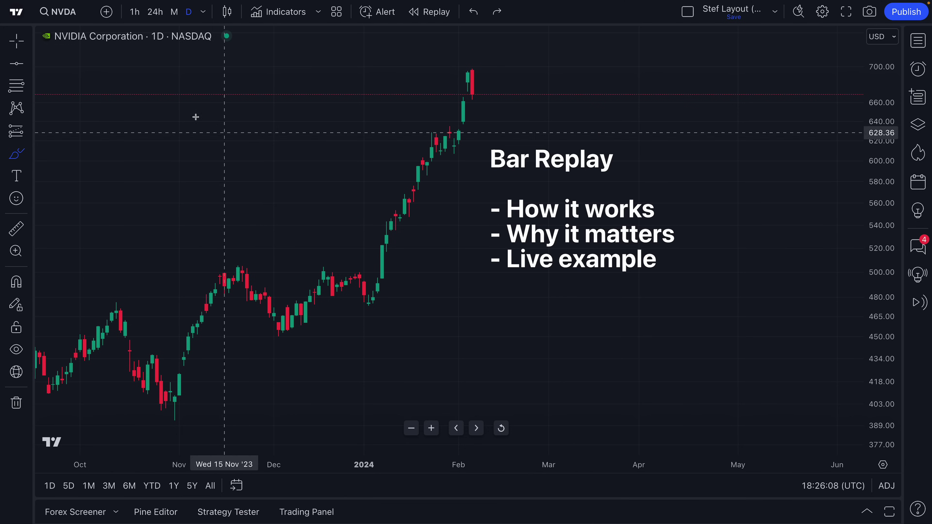
pyautogui.click(16, 46)
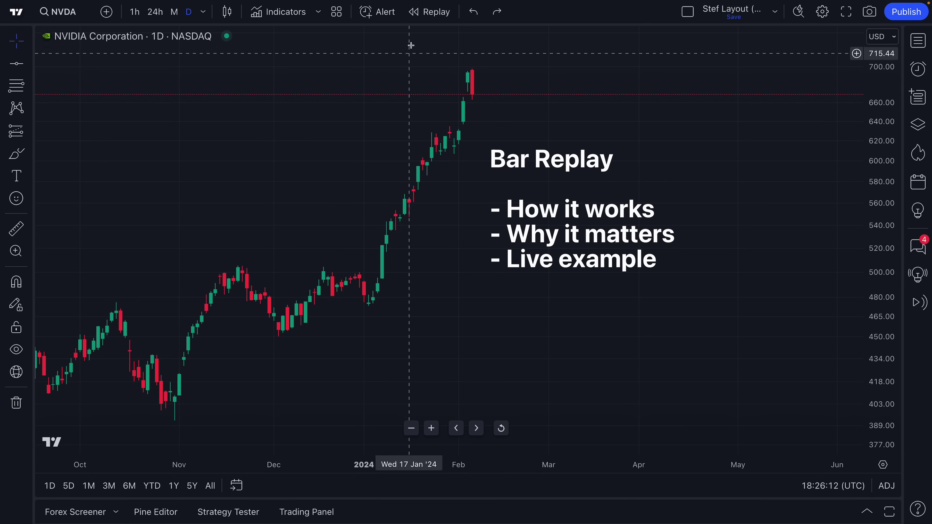
# Start Bar Replay on the NVDA daily chart from Fri 09 Dec '22.
pyautogui.click(416, 14)
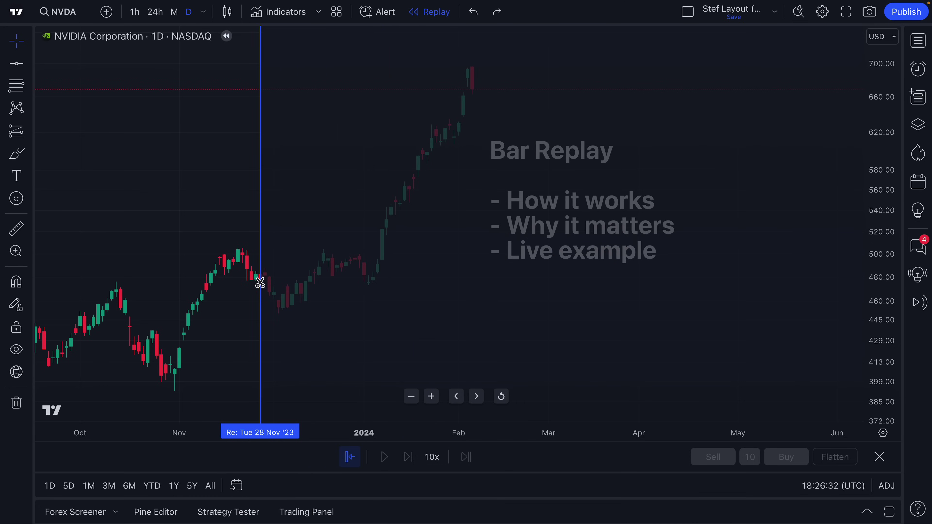
pyautogui.scroll(-4, 260, 283)
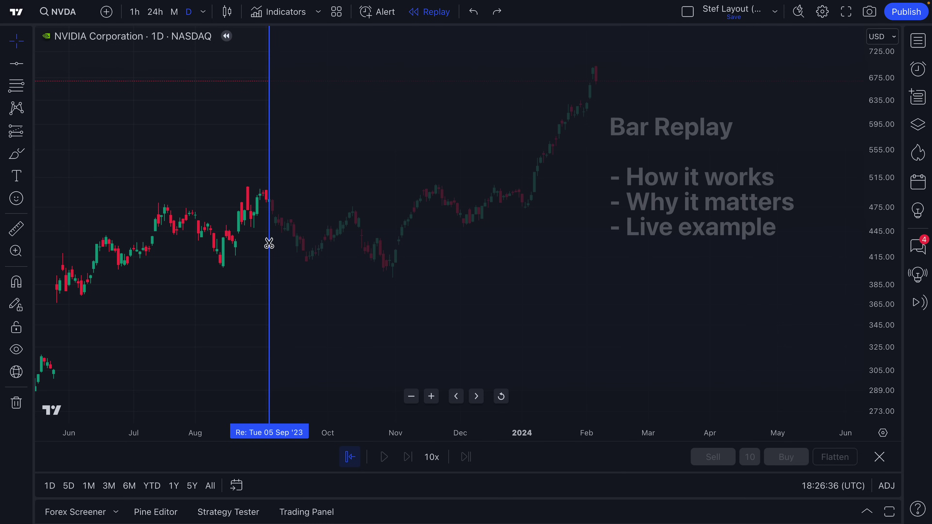
pyautogui.scroll(-6, 273, 246)
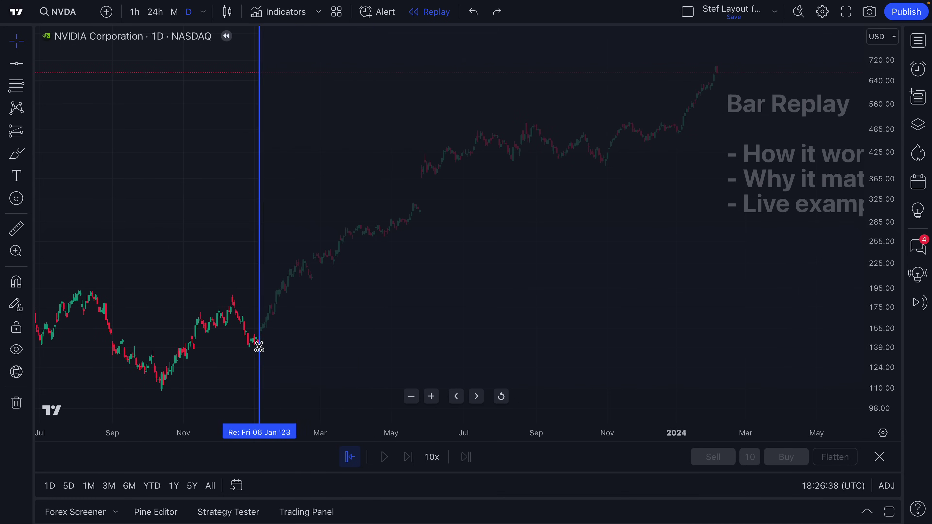
pyautogui.scroll(-5, 225, 349)
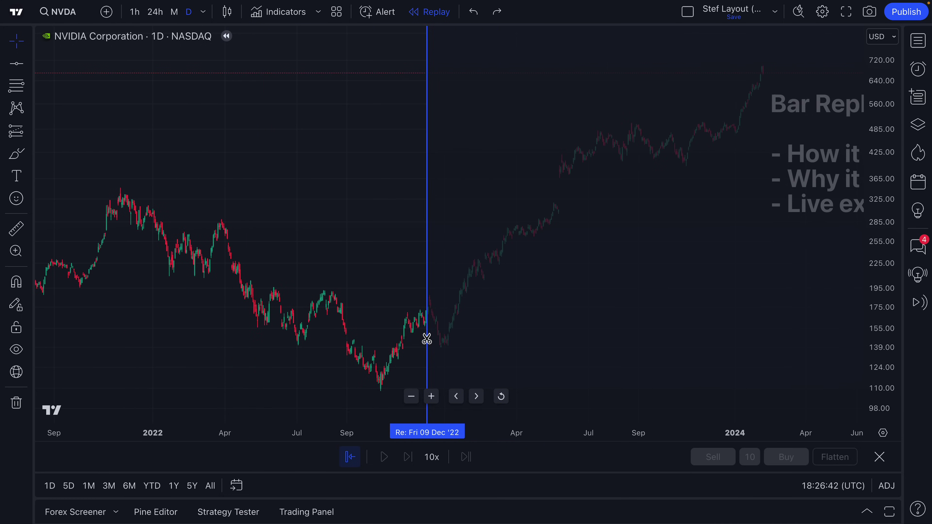
pyautogui.click(426, 339)
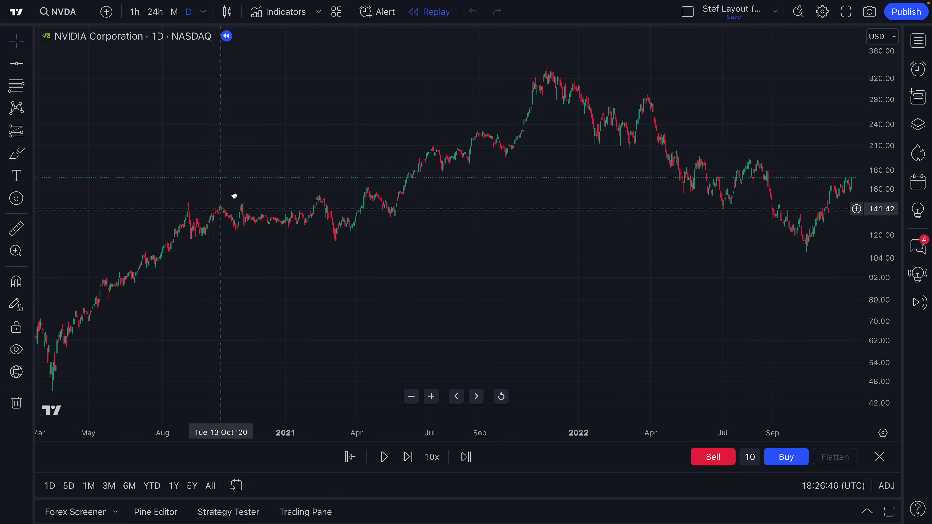
# Set the replay speed to 1x (1 update per second) and start playback.
pyautogui.moveTo(701, 233); pyautogui.dragTo(499, 246)
pyautogui.scroll(3, 370, 242)
pyautogui.scroll(2, 477, 249)
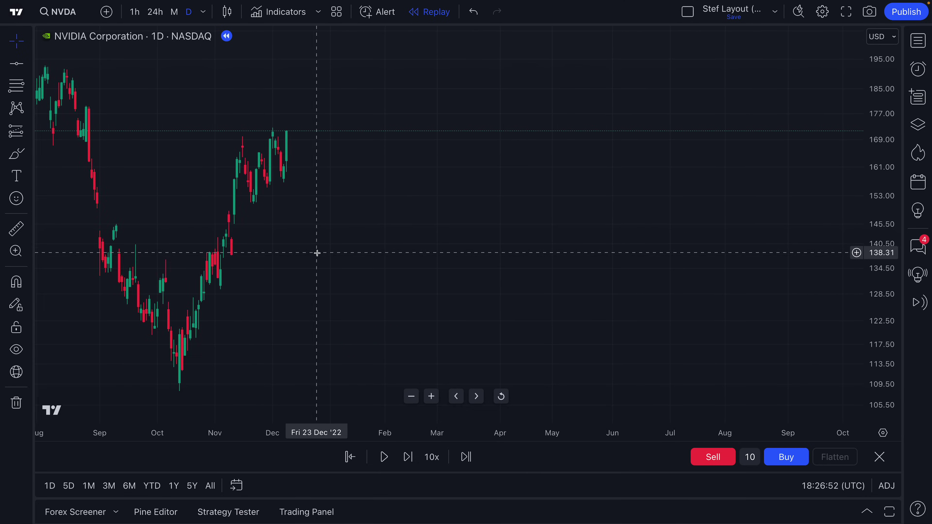
pyautogui.moveTo(324, 250); pyautogui.dragTo(547, 245)
pyautogui.scroll(2, 551, 221)
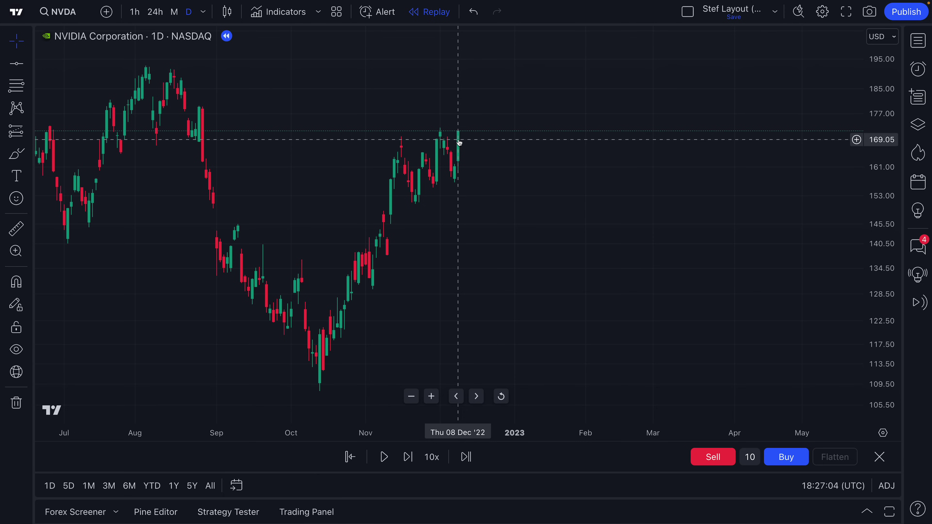
pyautogui.click(431, 457)
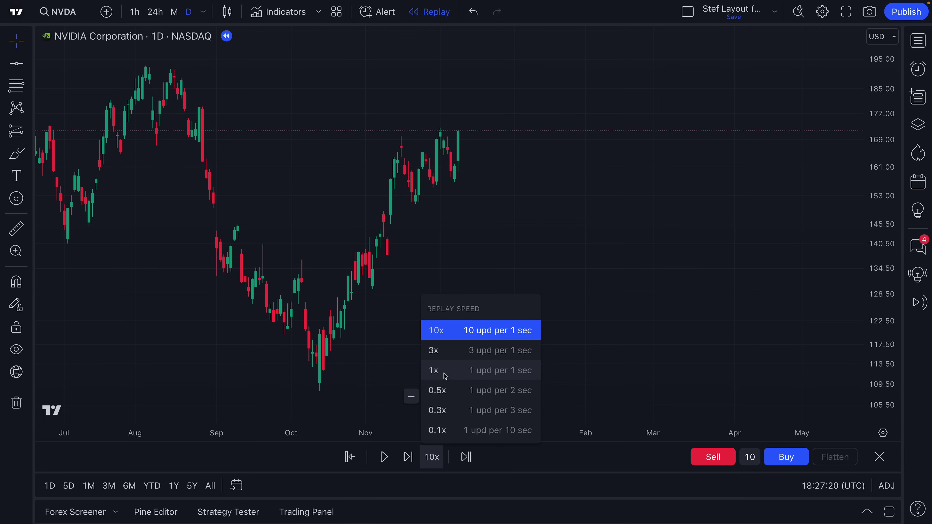
pyautogui.click(437, 378)
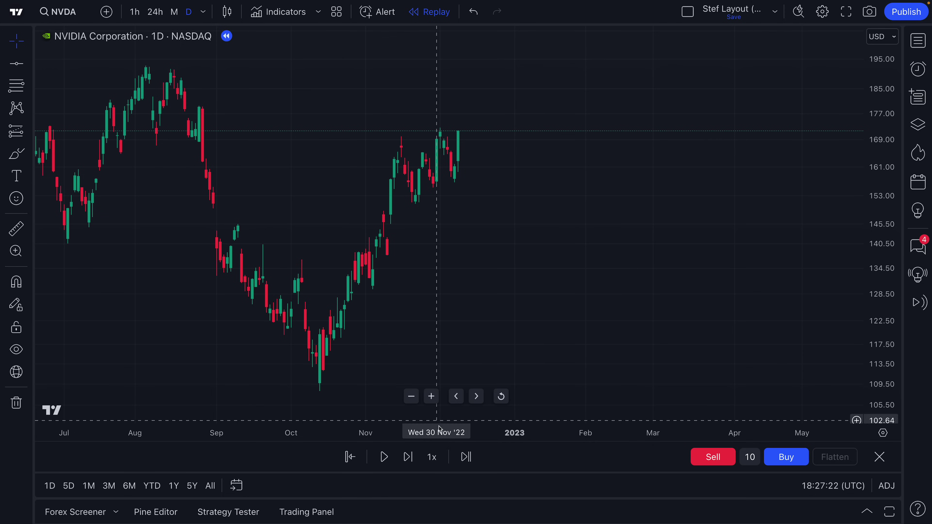
pyautogui.click(436, 461)
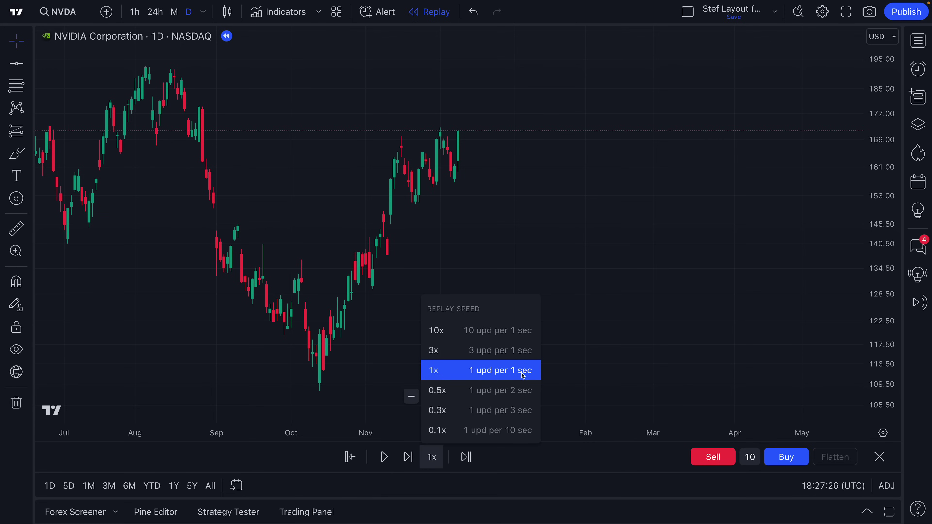
pyautogui.click(442, 371)
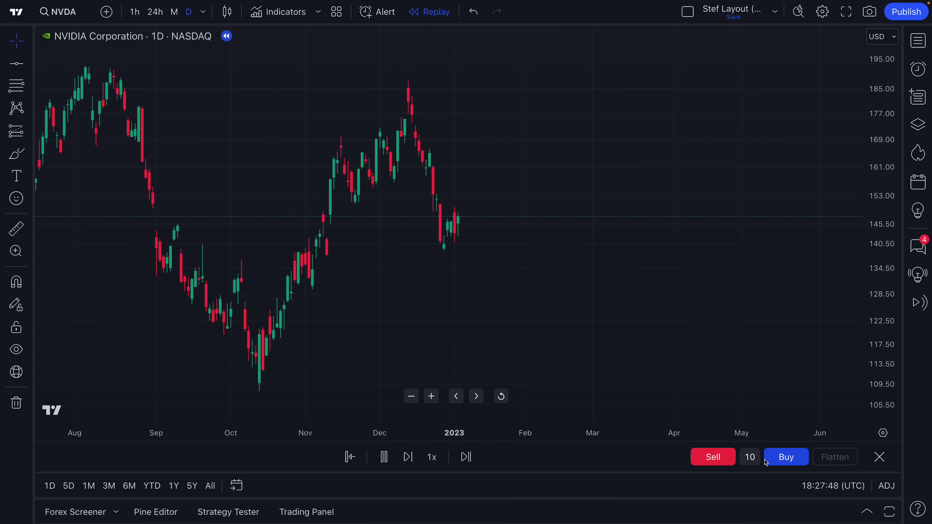
# Buy 10 shares of NVDA during the replay and close that position while playback continues.
pyautogui.click(749, 457)
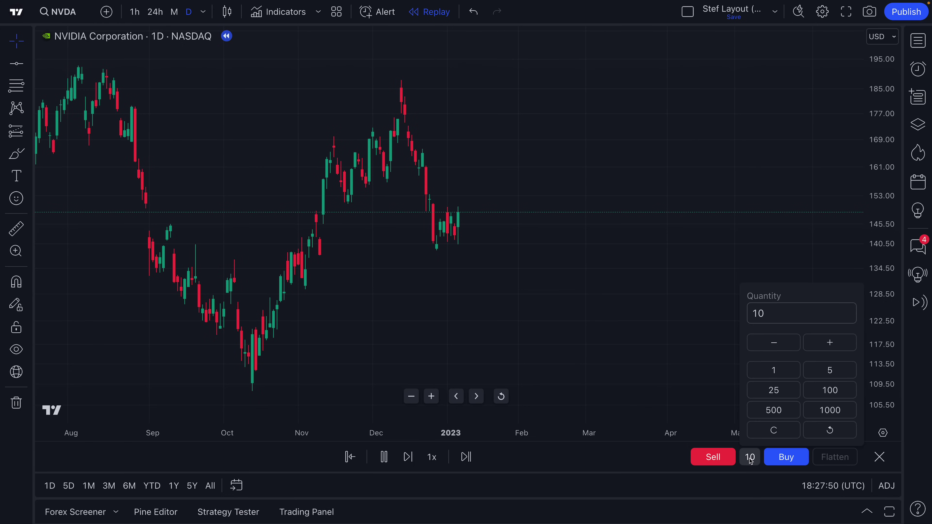
pyautogui.click(751, 460)
pyautogui.click(793, 462)
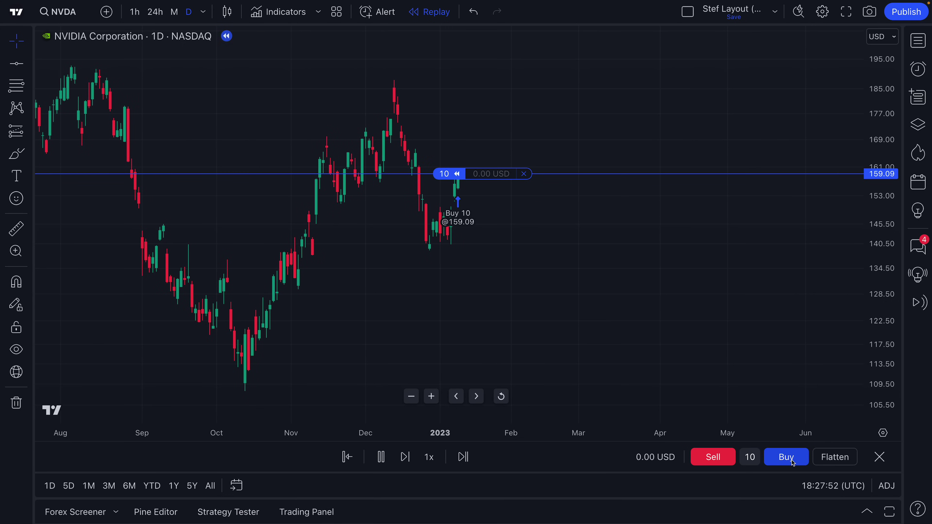
pyautogui.moveTo(451, 181)
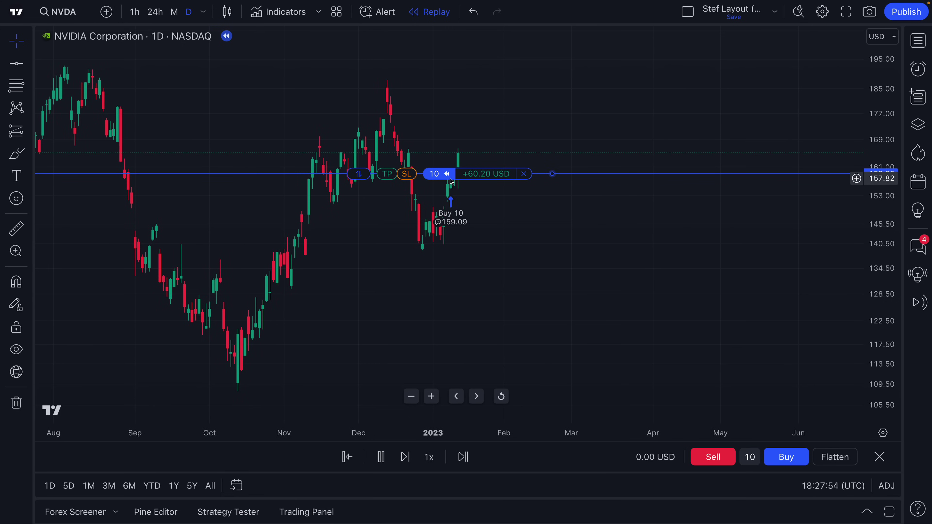
pyautogui.click(524, 174)
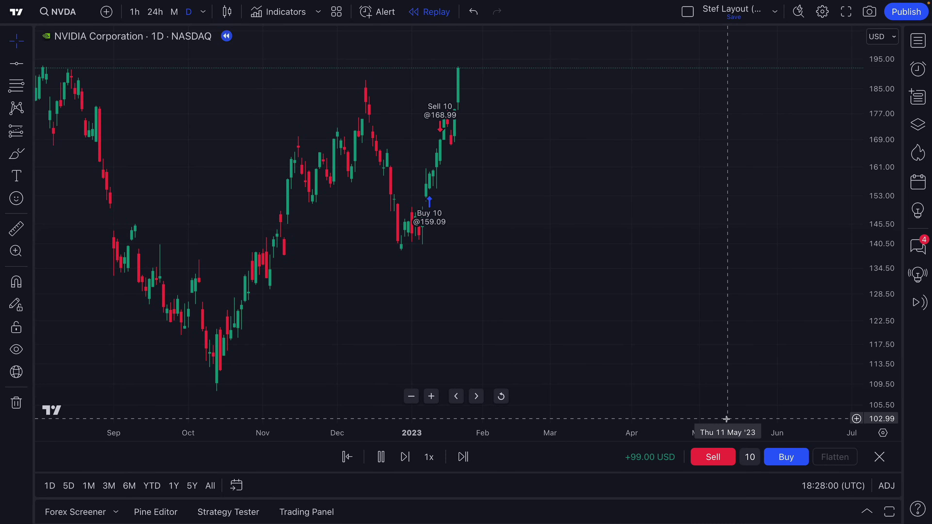
# Buy another 10 shares and, with the replay paused, add a take profit at 209.87 and a stop loss at 173.05.
pyautogui.click(787, 462)
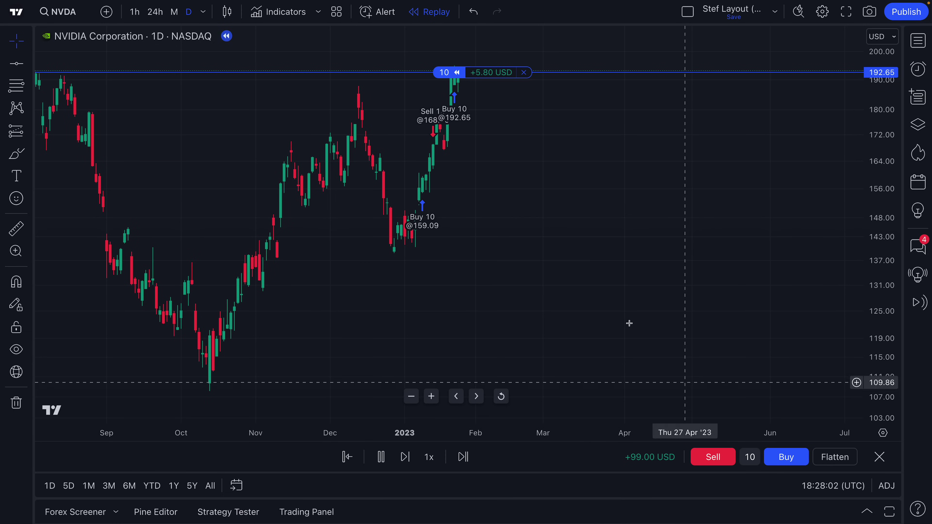
pyautogui.click(381, 457)
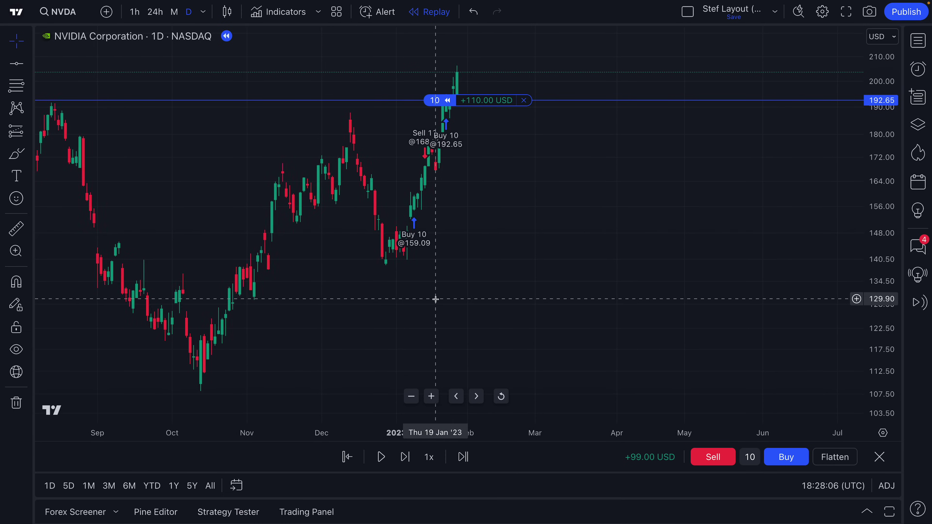
pyautogui.hscroll(5, 435, 290)
pyautogui.scroll(2, 476, 279)
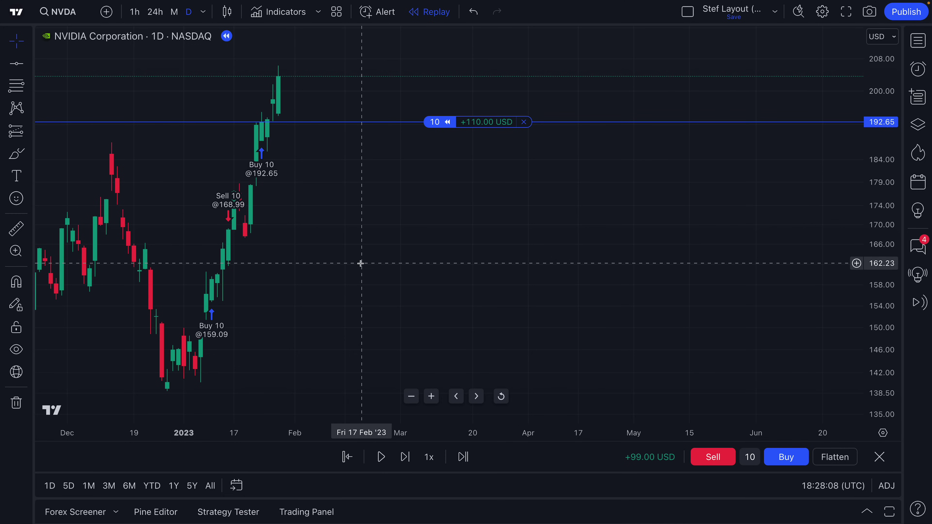
pyautogui.moveTo(447, 126)
pyautogui.moveTo(388, 123); pyautogui.dragTo(389, 54)
pyautogui.moveTo(406, 126); pyautogui.dragTo(425, 210)
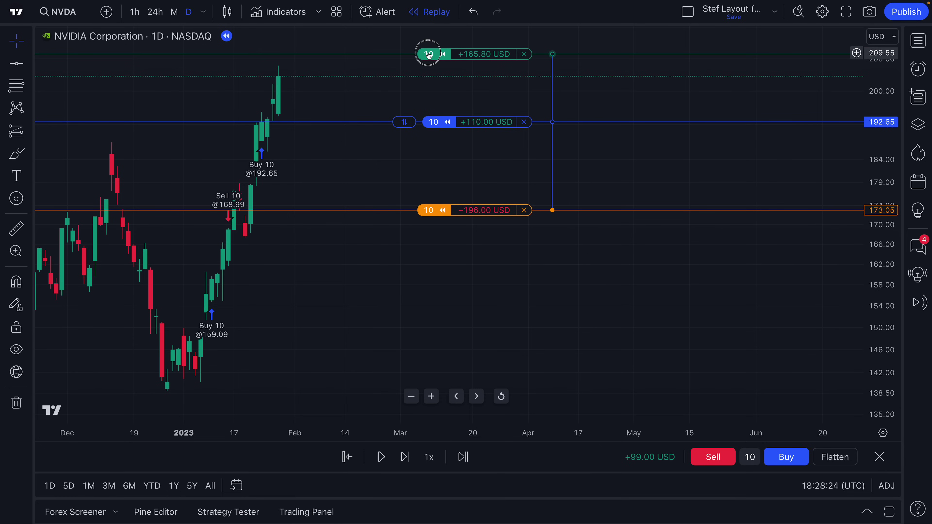
pyautogui.moveTo(428, 55)
pyautogui.mouseDown()
pyautogui.moveTo(428, 78)
pyautogui.moveTo(430, 55)
pyautogui.mouseUp()
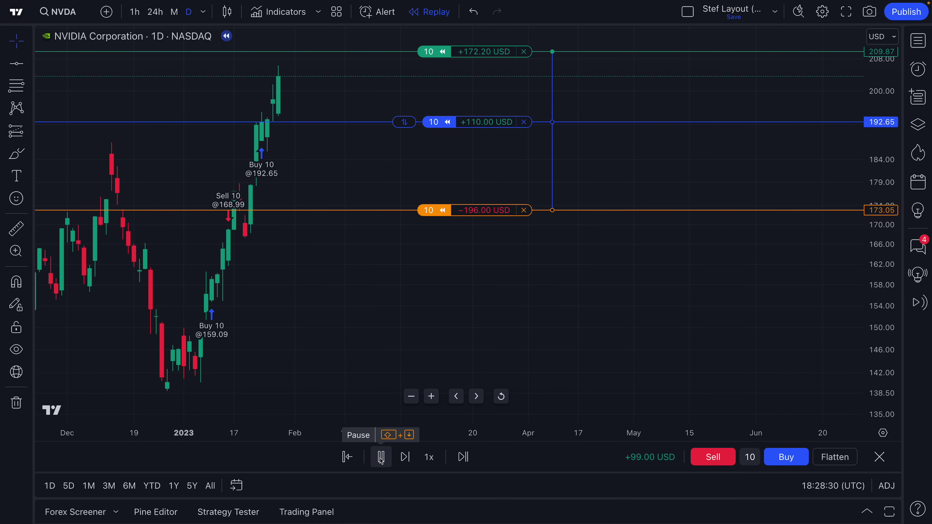
# Resume the replay at 3x speed and pause it after the position has closed.
pyautogui.click(429, 456)
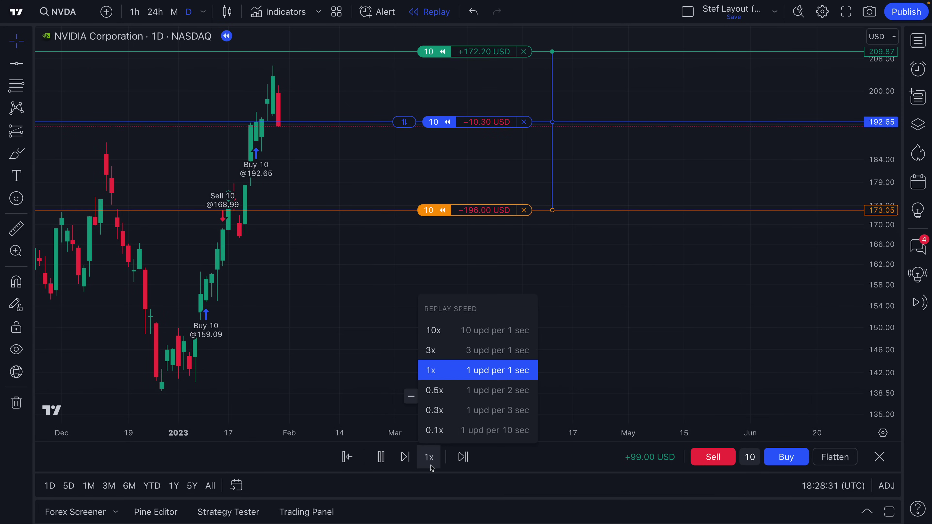
pyautogui.click(463, 349)
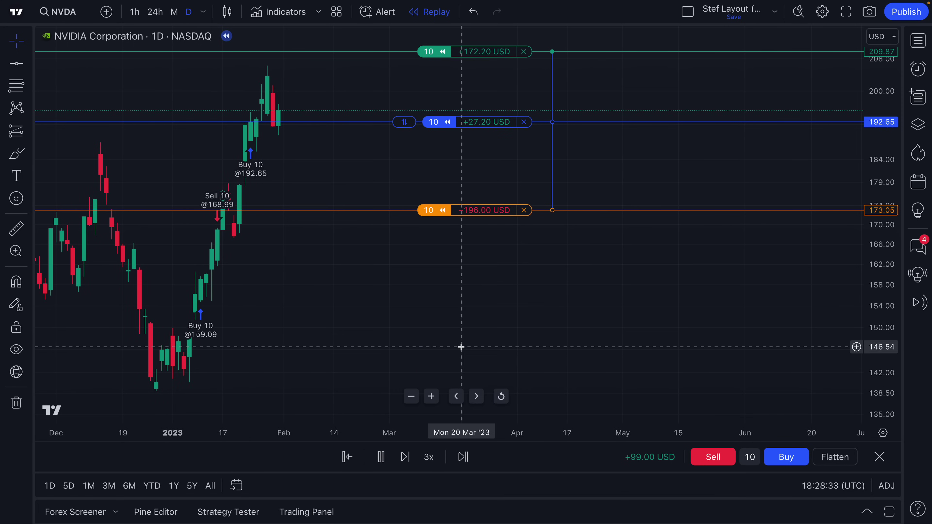
pyautogui.click(380, 456)
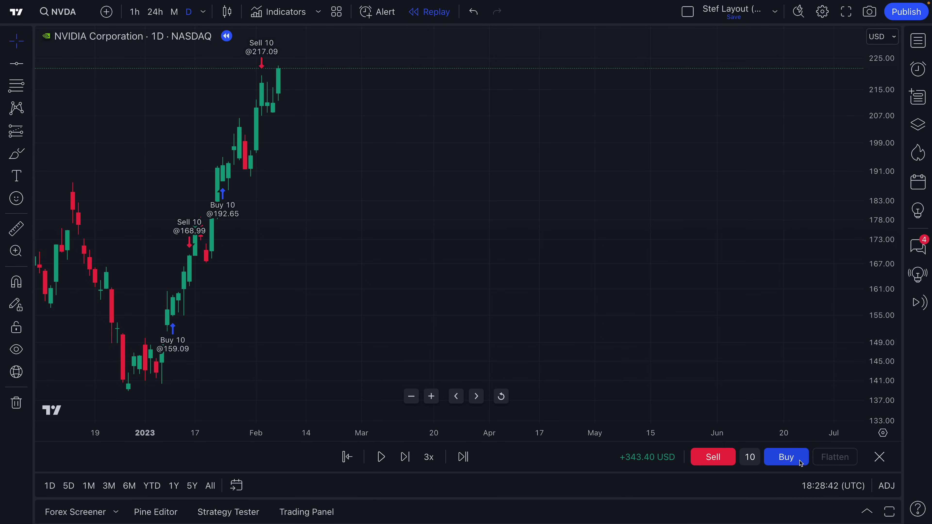
# Buy 10 shares again and bracket the position with a take profit at +92.20 USD and a stop loss at 197.11.
pyautogui.click(787, 457)
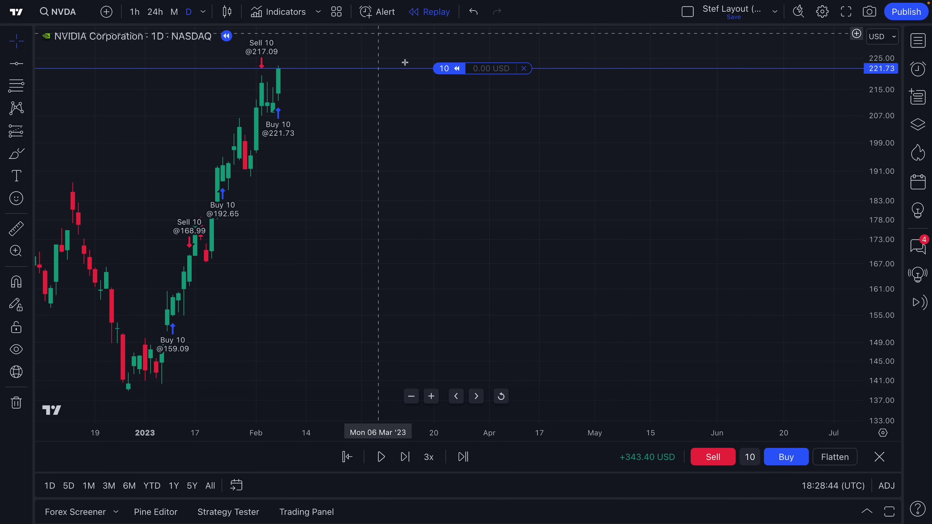
pyautogui.click(385, 72)
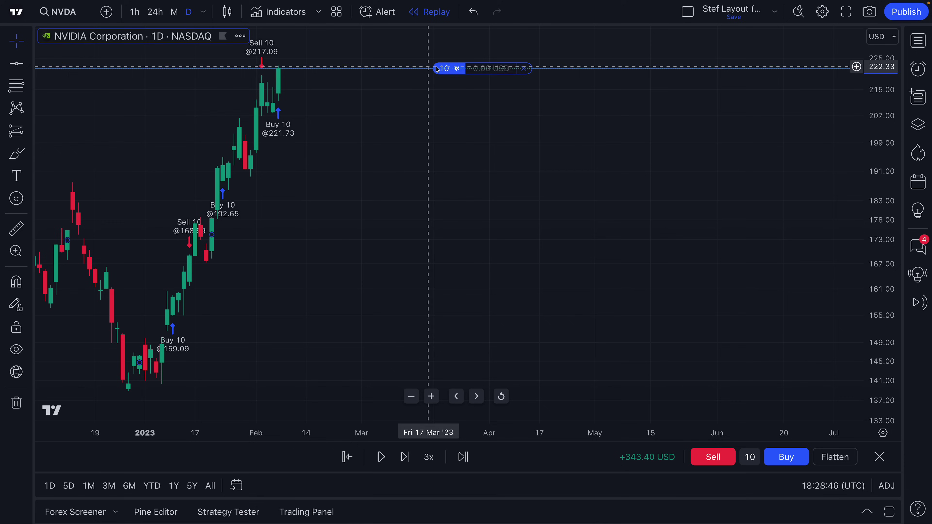
pyautogui.moveTo(400, 73); pyautogui.dragTo(419, 153)
# Resume the replay at 10x speed and buy another 10 shares during playback.
pyautogui.click(429, 457)
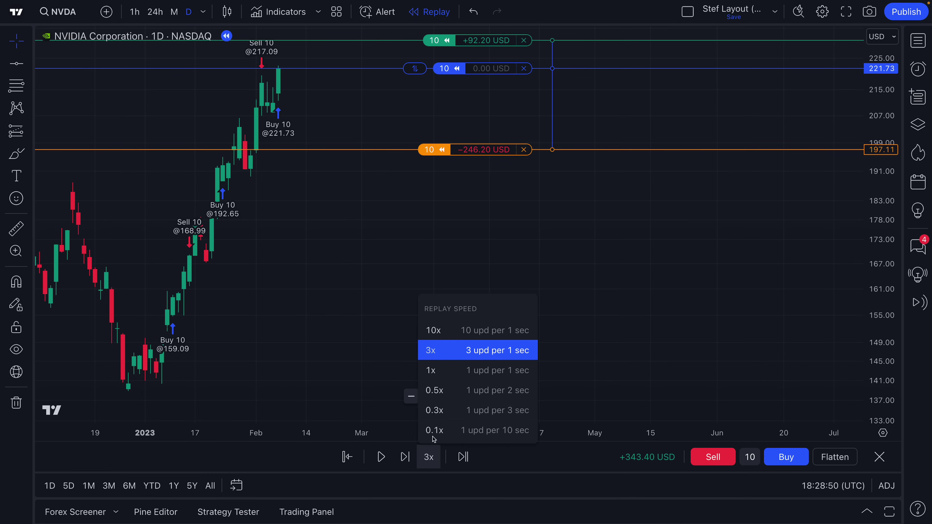
pyautogui.click(441, 330)
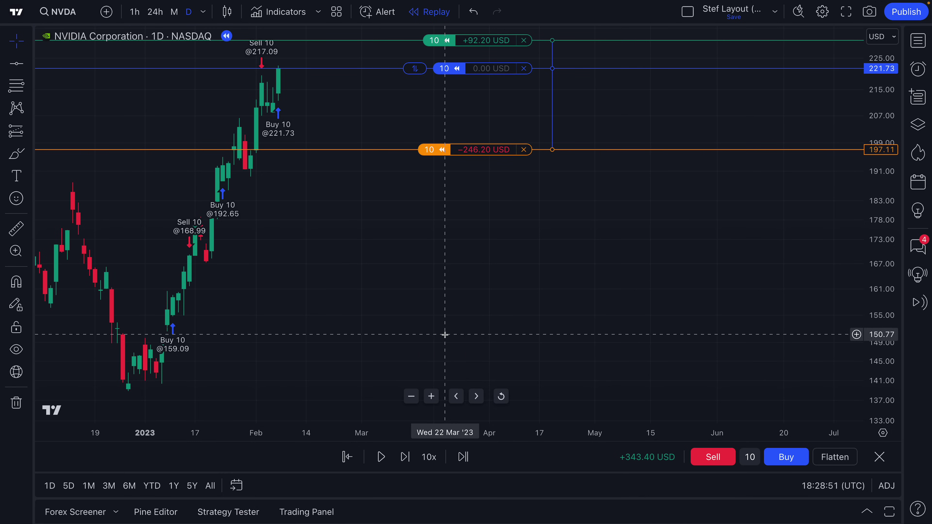
pyautogui.click(388, 458)
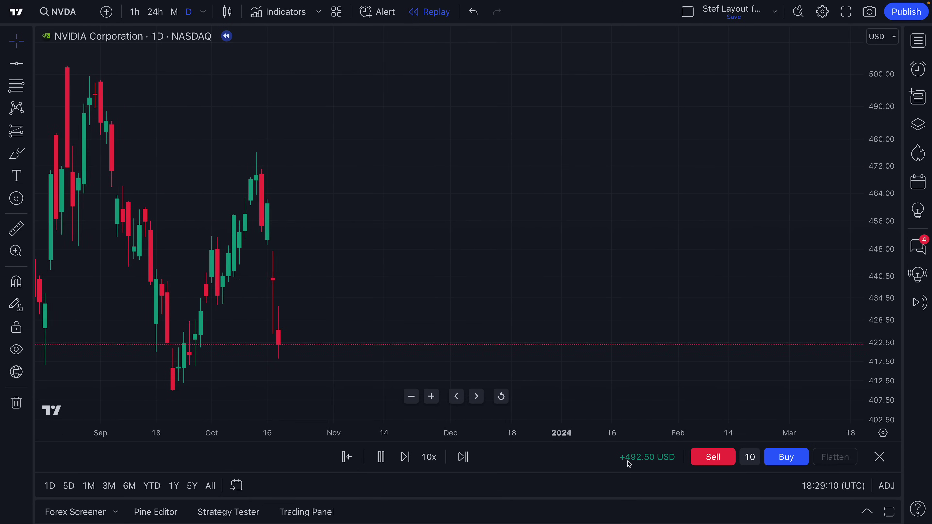
pyautogui.click(779, 458)
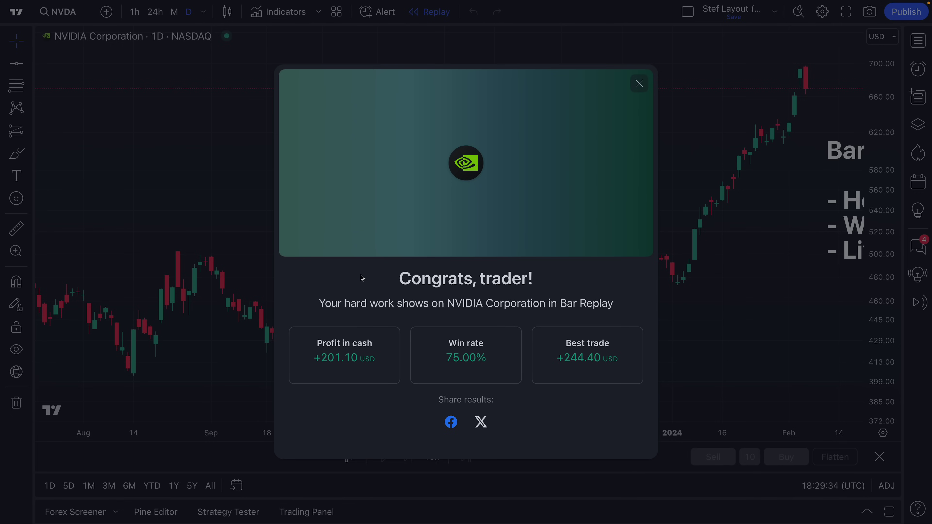
# Close the Bar Replay results summary and bring the latest candles with the Bar Replay notes back into view.
pyautogui.click(639, 86)
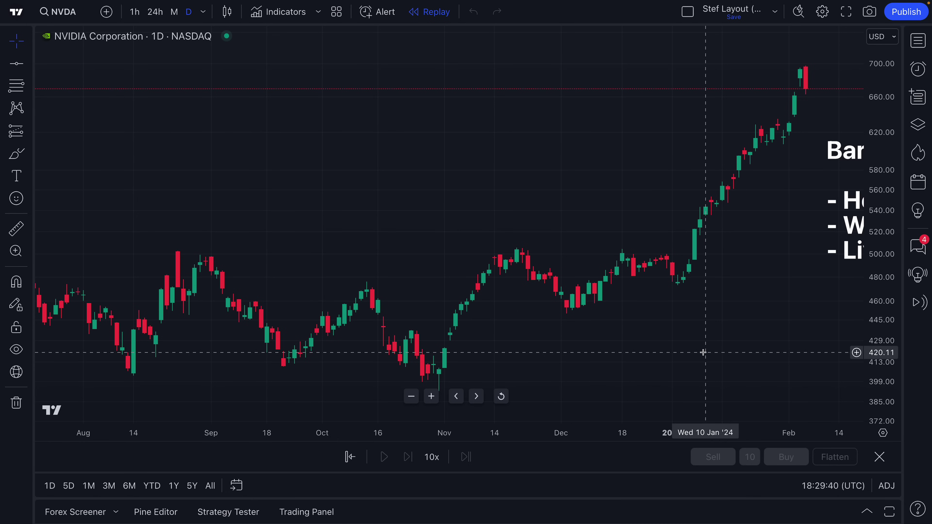
pyautogui.moveTo(676, 355)
pyautogui.mouseDown()
pyautogui.moveTo(480, 364)
pyautogui.moveTo(440, 343)
pyautogui.mouseUp()
pyautogui.scroll(-3, 459, 330)
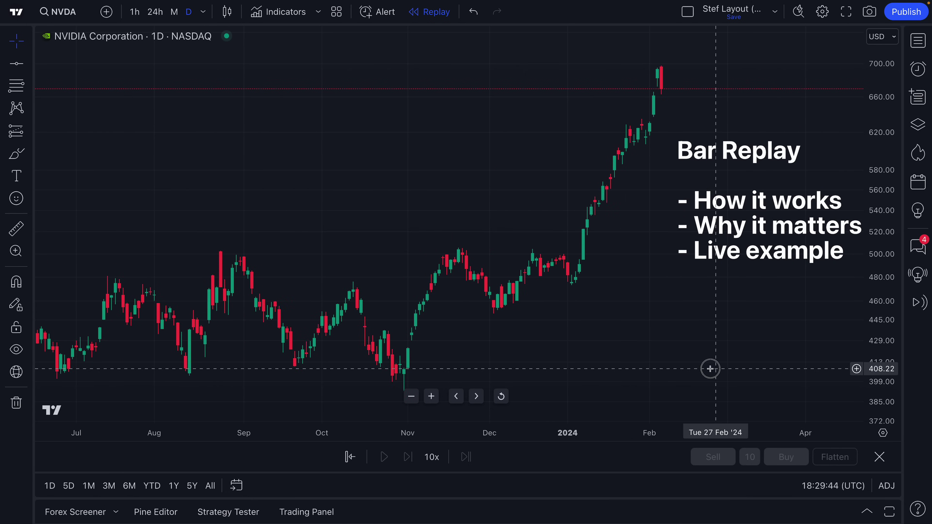
pyautogui.moveTo(710, 368); pyautogui.dragTo(452, 381)
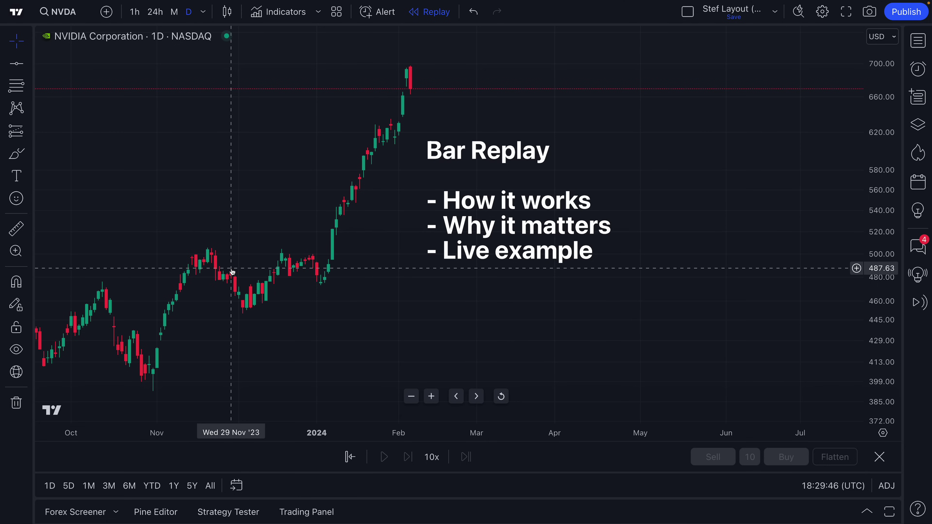
# Brush a red tick beside "How it works" and a bracket beside the other two notes, and undo the strokes.
pyautogui.click(16, 153)
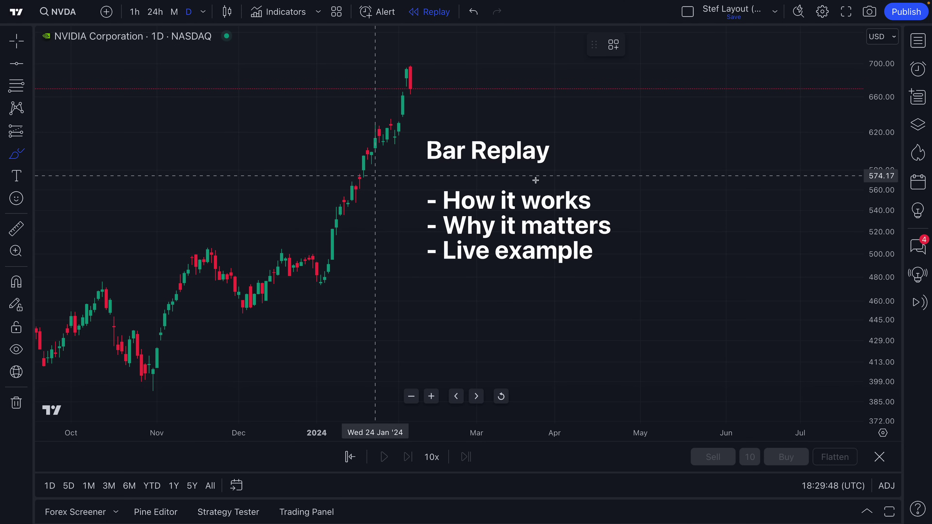
pyautogui.moveTo(600, 202); pyautogui.dragTo(628, 191)
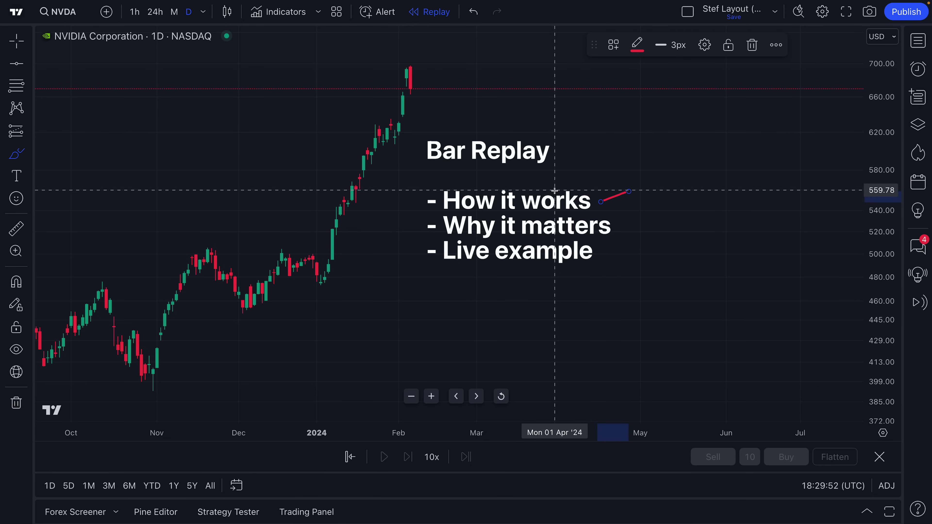
pyautogui.moveTo(609, 214)
pyautogui.mouseDown()
pyautogui.moveTo(638, 253)
pyautogui.moveTo(573, 267)
pyautogui.mouseUp()
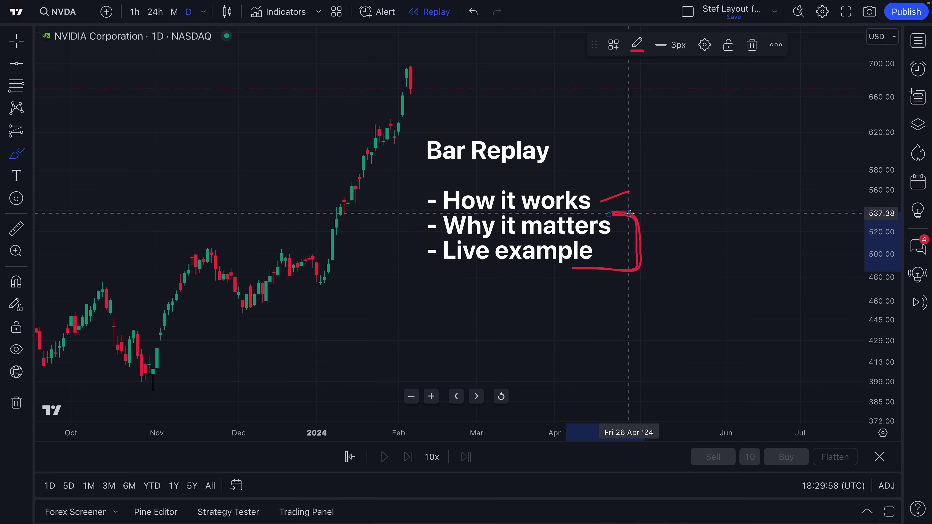
pyautogui.hotkey('ctrl', 'z')
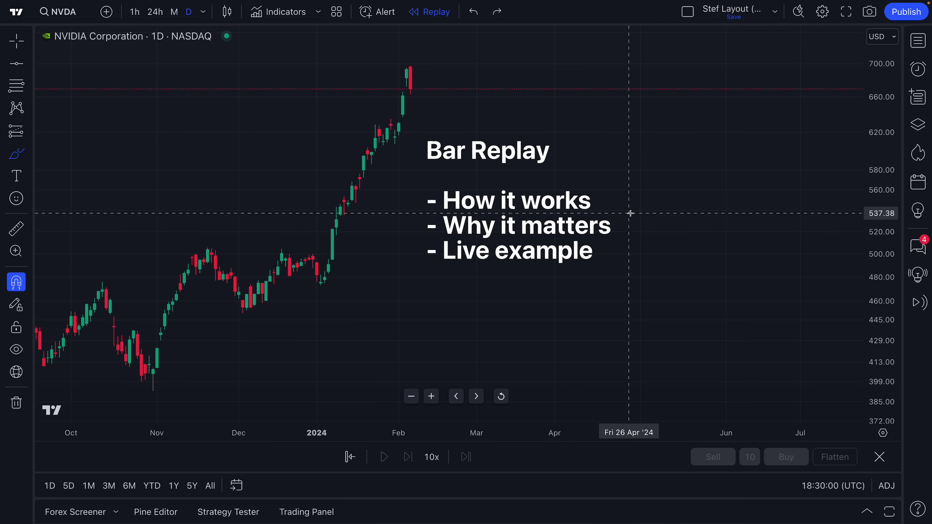
# Delete the Bar Replay notes text from the chart.
pyautogui.click(16, 41)
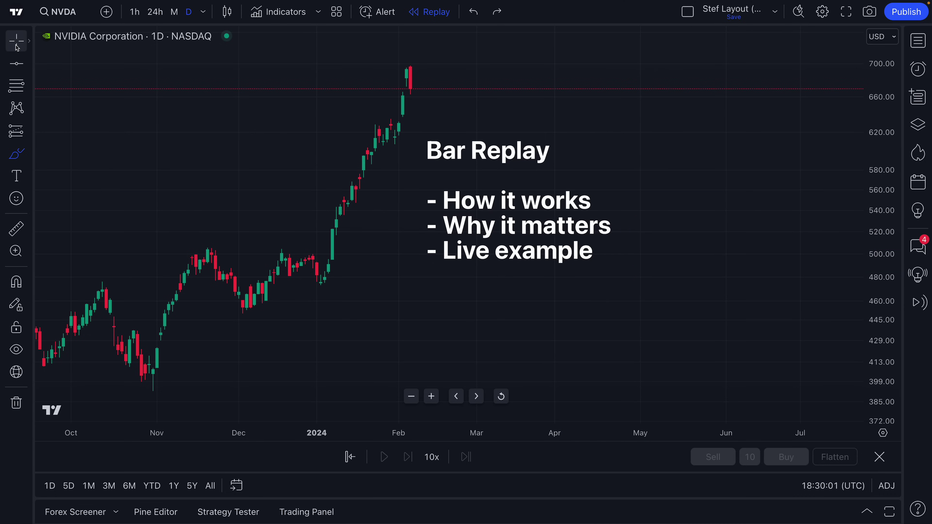
pyautogui.click(506, 201)
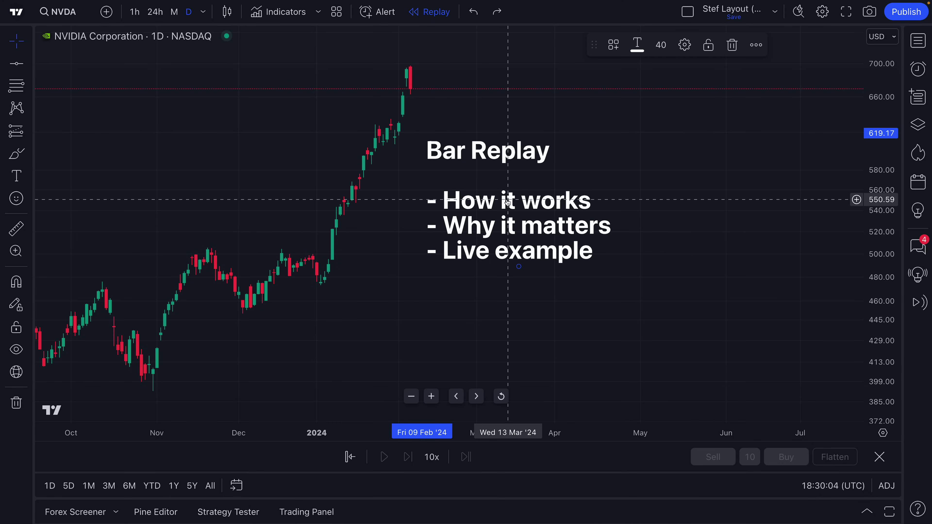
pyautogui.press('Delete')
# Examine NVDA's long-term daily price history from about 2019 to early 2024.
pyautogui.scroll(-5, 473, 252)
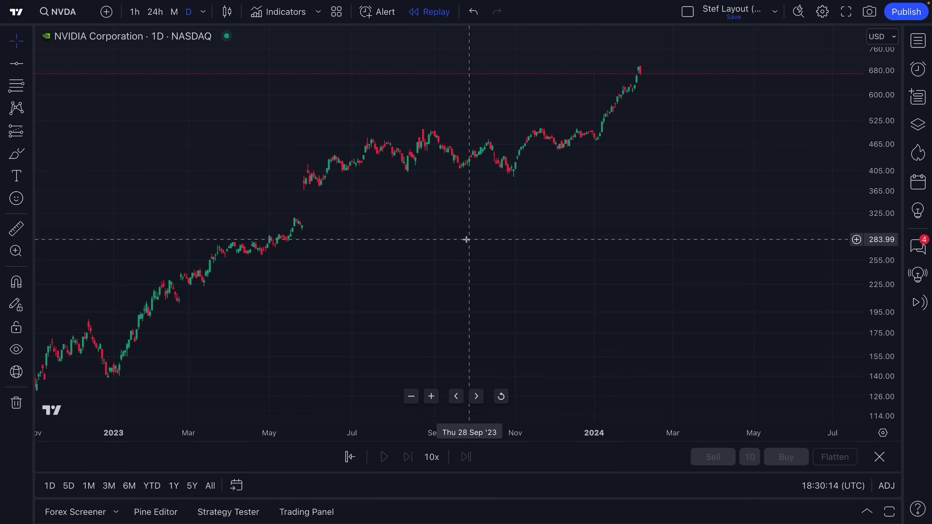
pyautogui.scroll(-2, 464, 235)
pyautogui.scroll(-2, 466, 227)
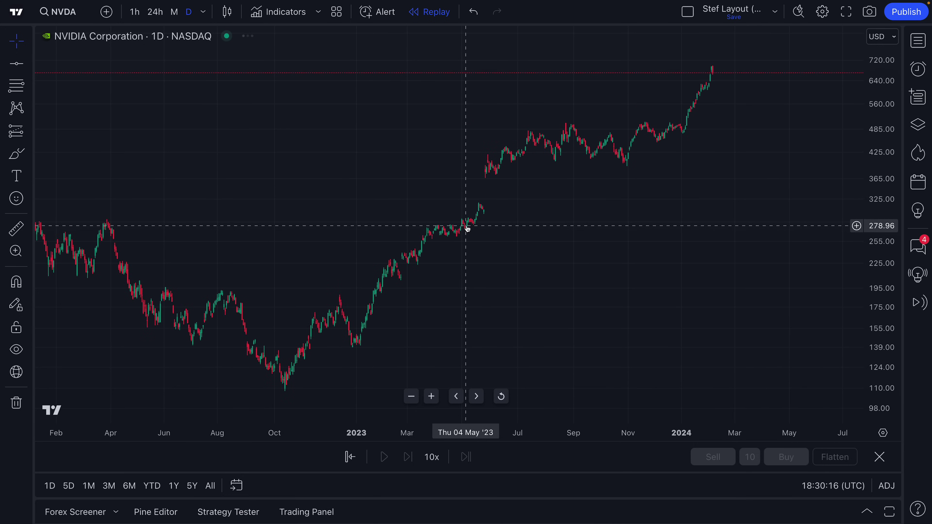
pyautogui.scroll(-2, 468, 229)
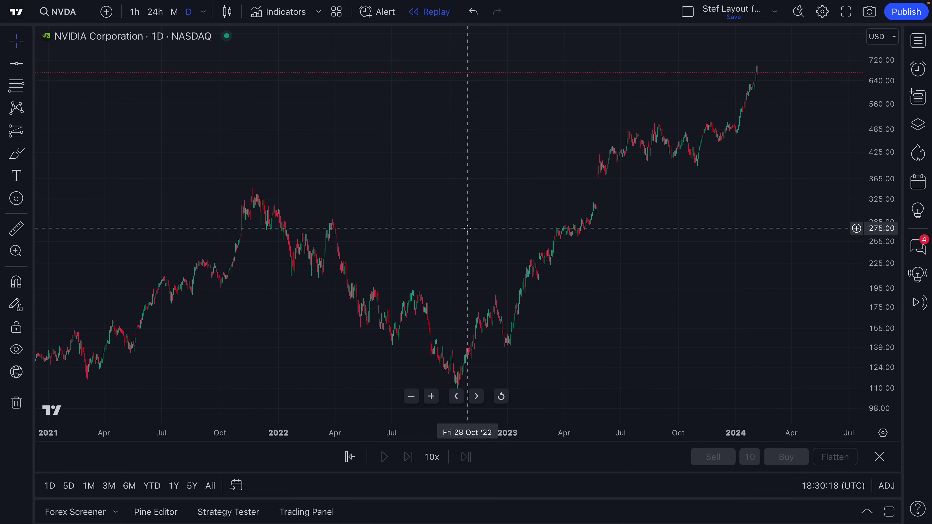
pyautogui.scroll(-3, 465, 229)
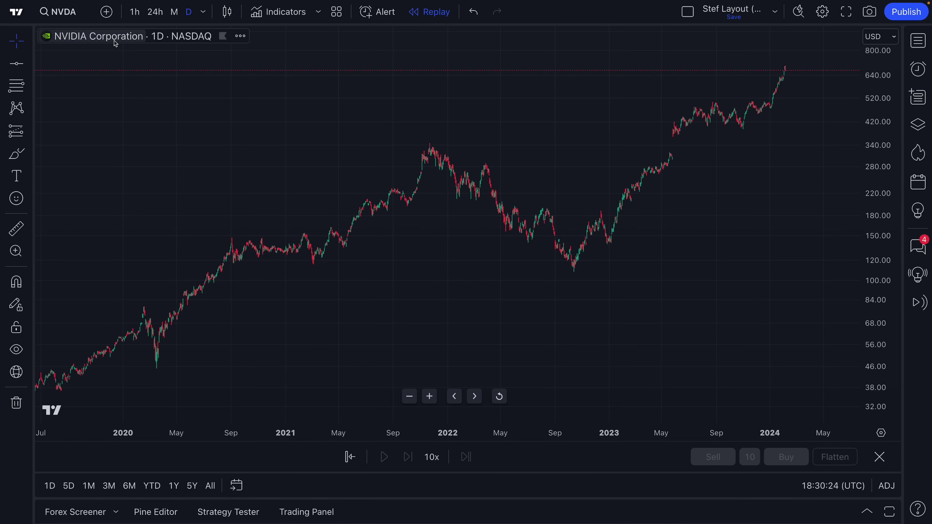
pyautogui.scroll(3, 439, 260)
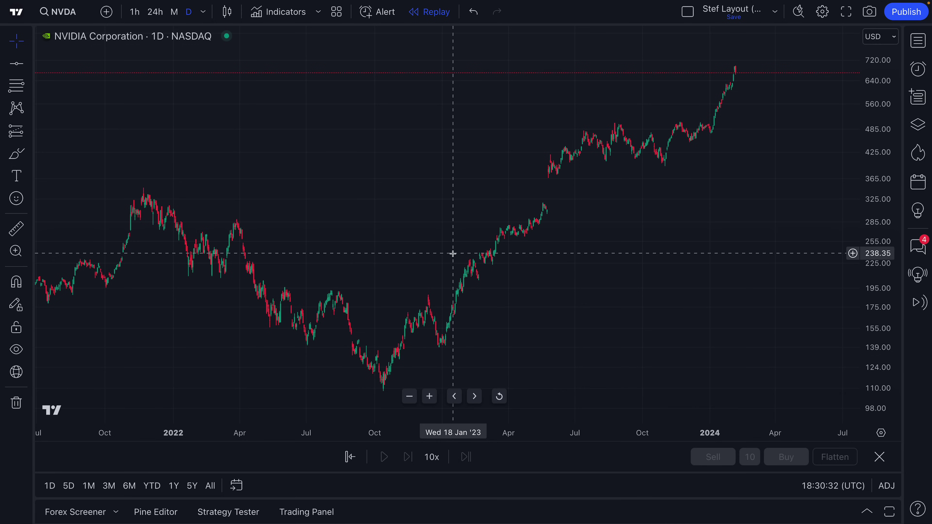
pyautogui.scroll(-1, 474, 236)
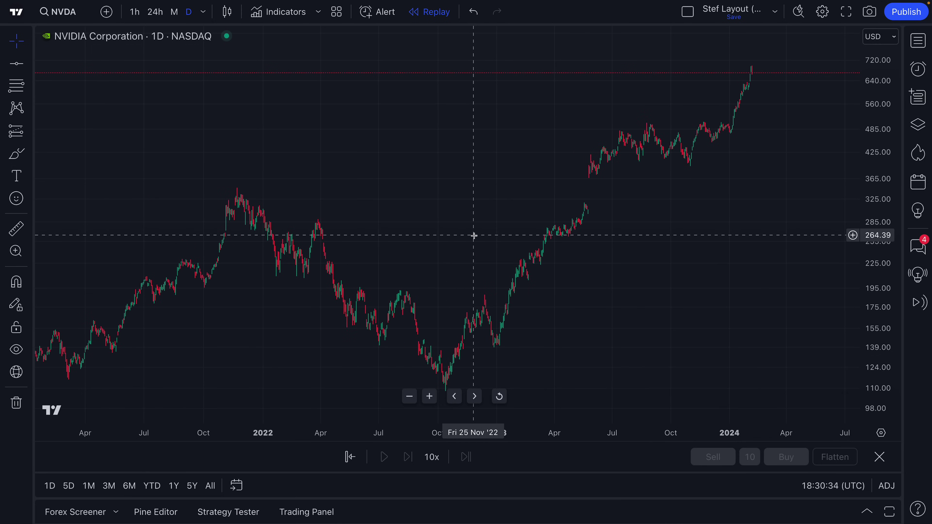
pyautogui.scroll(-1, 475, 235)
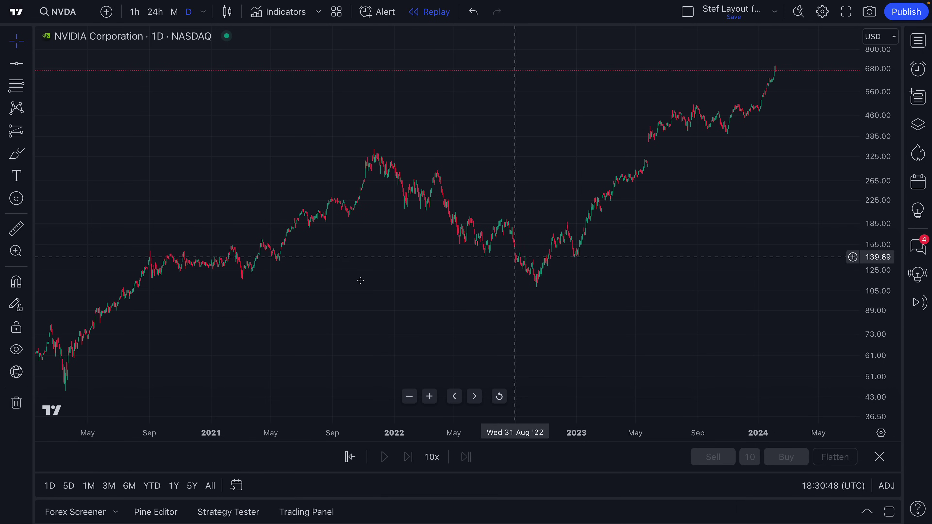
pyautogui.scroll(-2, 524, 183)
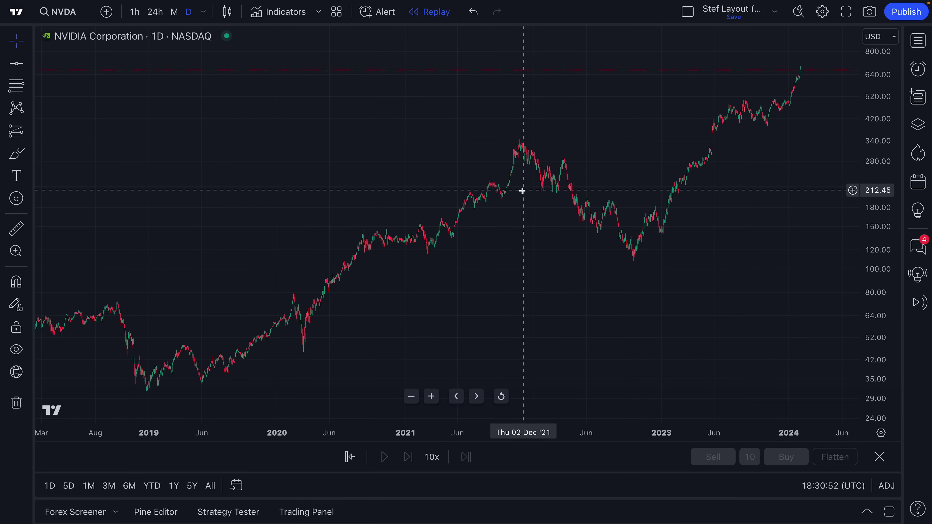
pyautogui.scroll(3, 521, 192)
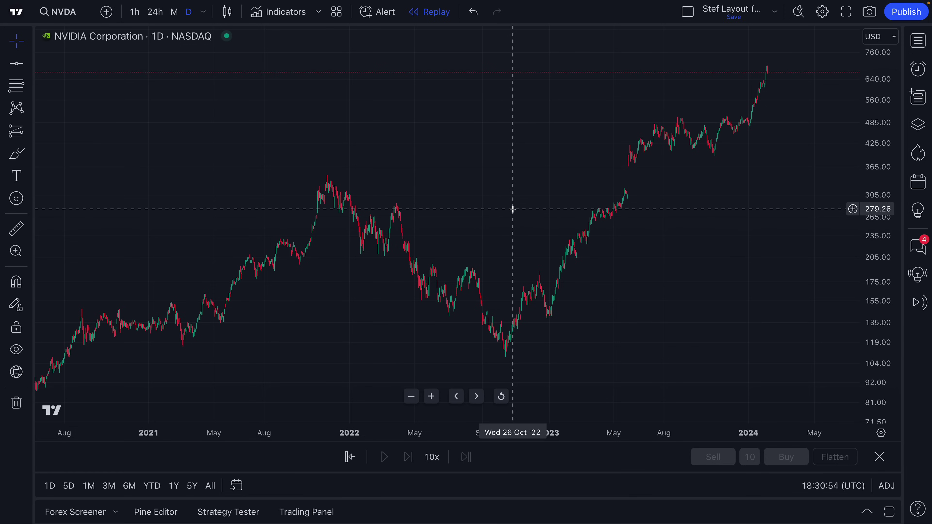
# Exit the current replay and start a new Bar Replay from Wed 24 Aug '22.
pyautogui.click(879, 456)
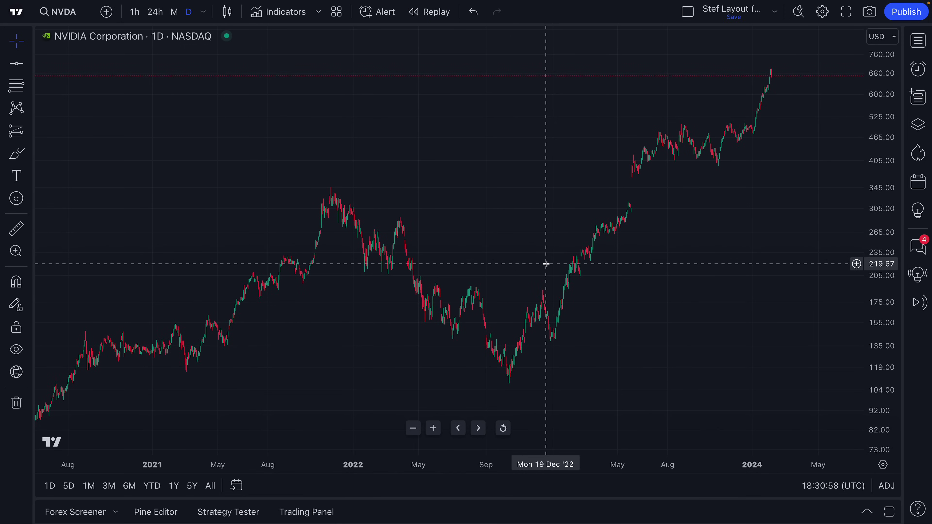
pyautogui.scroll(-3, 546, 263)
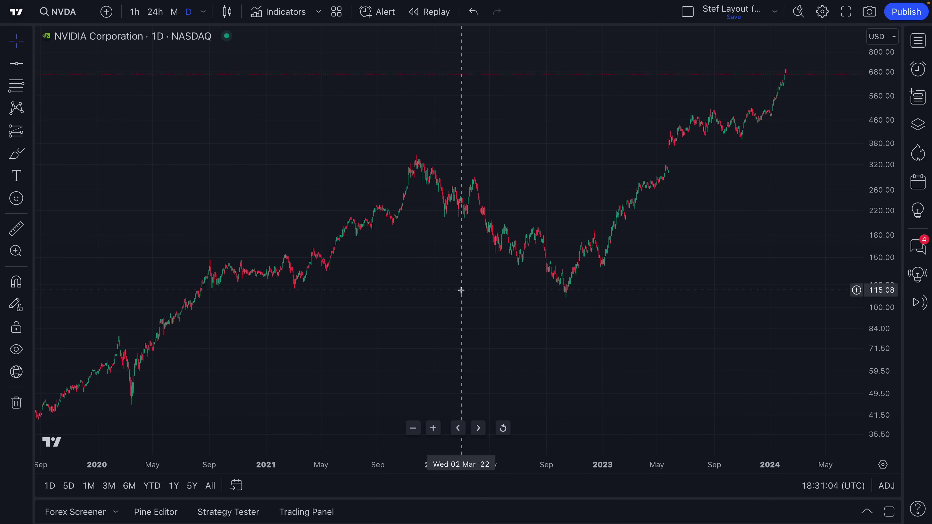
pyautogui.click(428, 20)
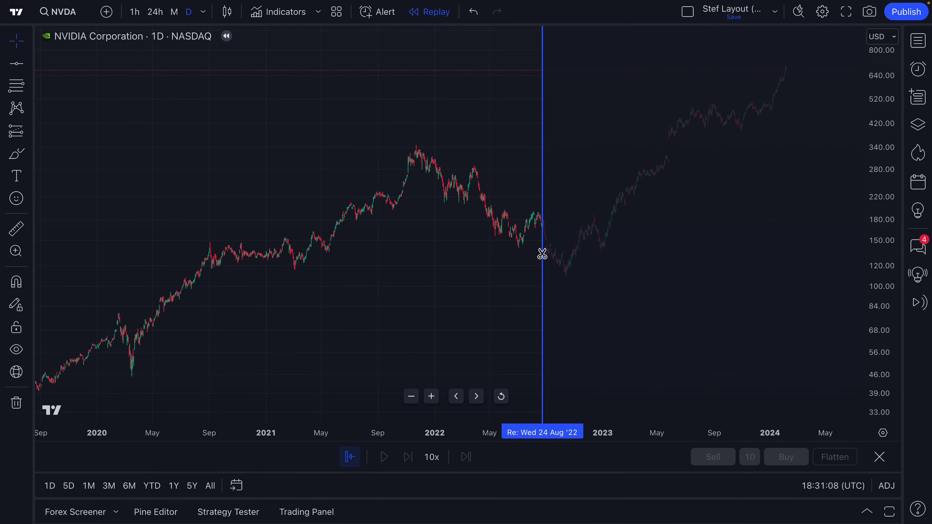
pyautogui.click(542, 251)
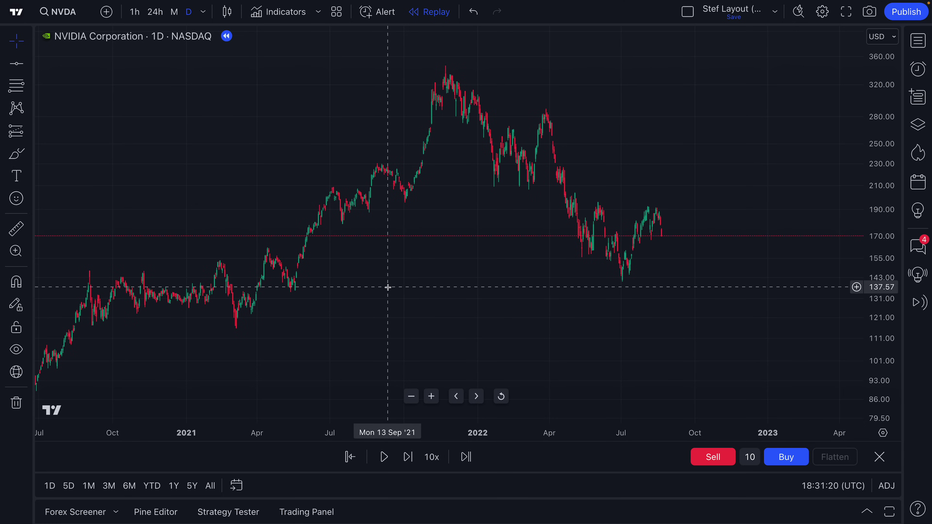
pyautogui.moveTo(402, 285); pyautogui.dragTo(398, 296)
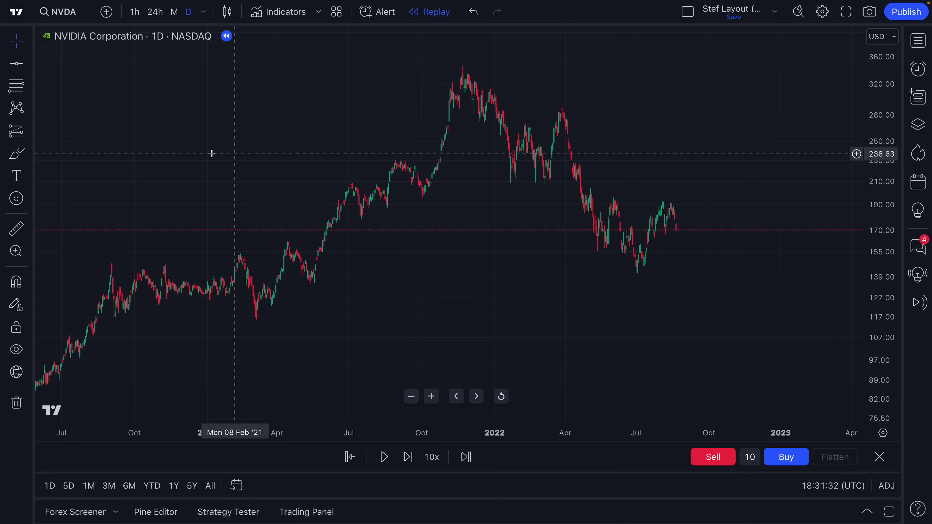
# Draw a horizontal line at the November 2021 peak, about 346.19, and label it "all-time high" in italic size 16 text.
pyautogui.click(13, 66)
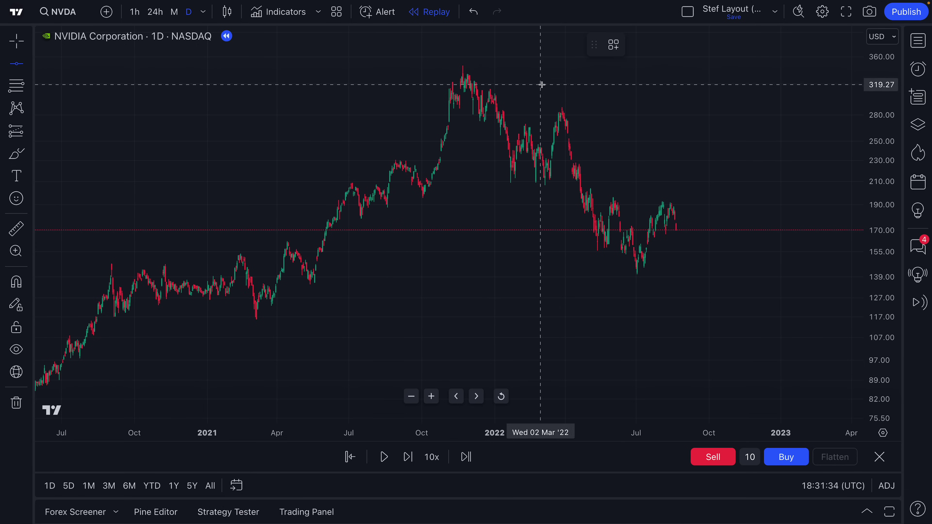
pyautogui.click(463, 67)
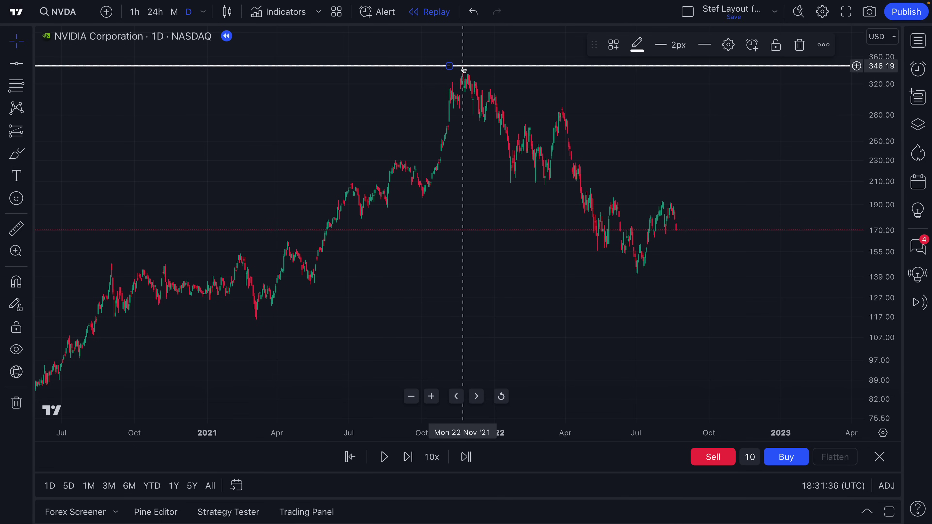
pyautogui.doubleClick(463, 67)
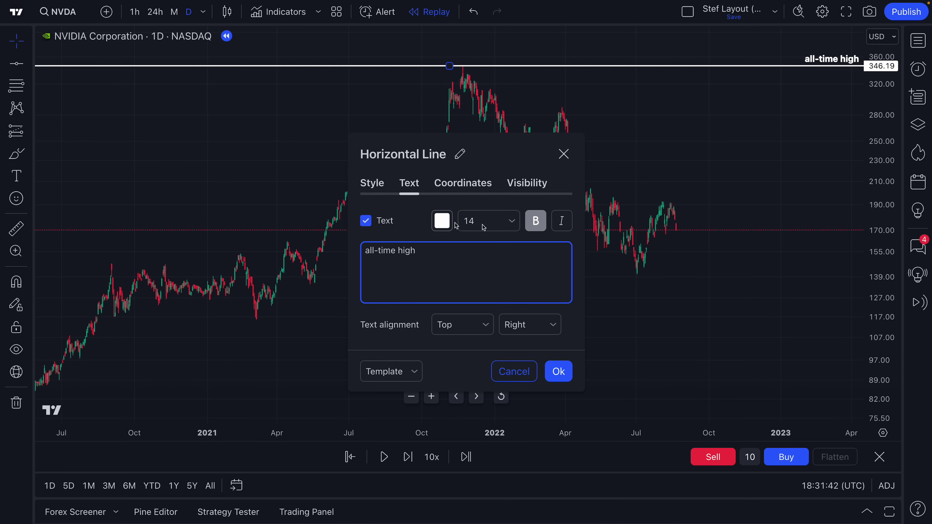
pyautogui.click(471, 222)
pyautogui.click(477, 326)
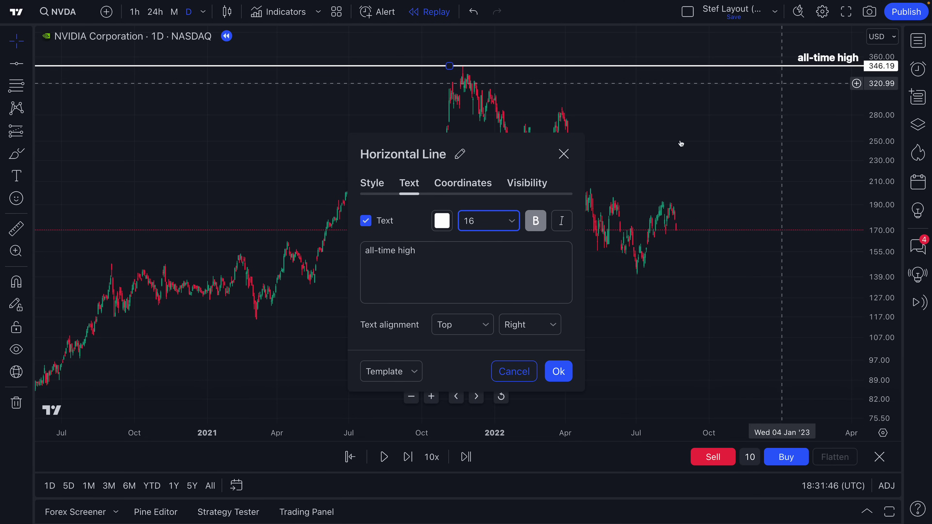
pyautogui.click(565, 224)
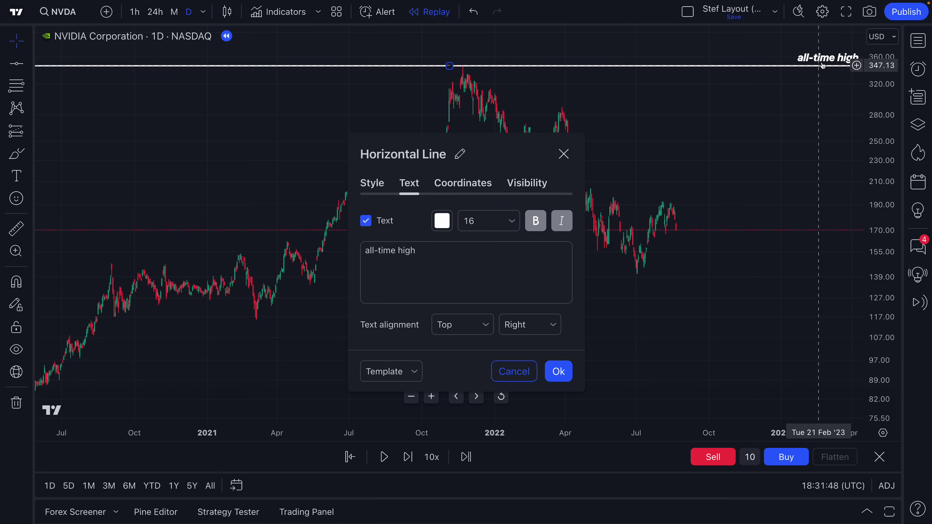
pyautogui.click(548, 373)
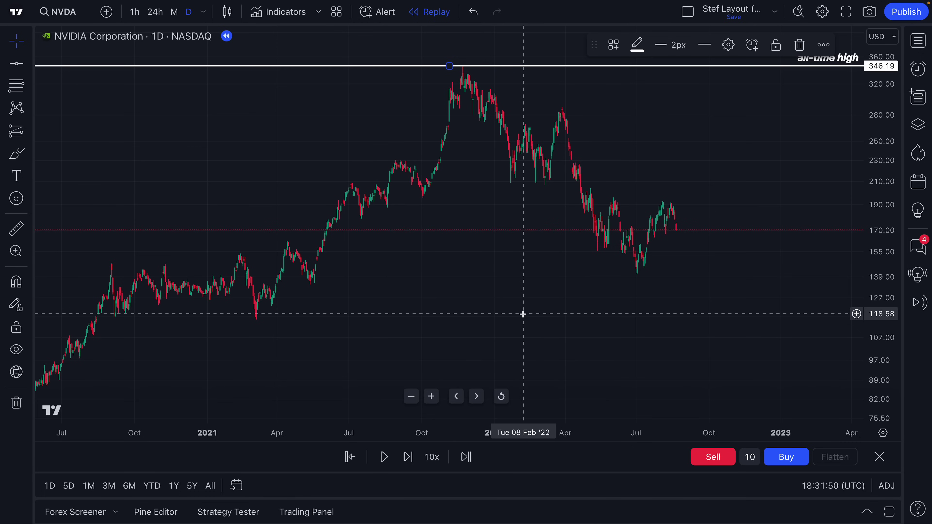
# Draw a rectangle around the sideways range from Mon 31 Aug '20 to Mon 05 Apr '21, spanning about 146.45 to 116.41.
pyautogui.scroll(-1, 521, 313)
pyautogui.scroll(-3, 525, 311)
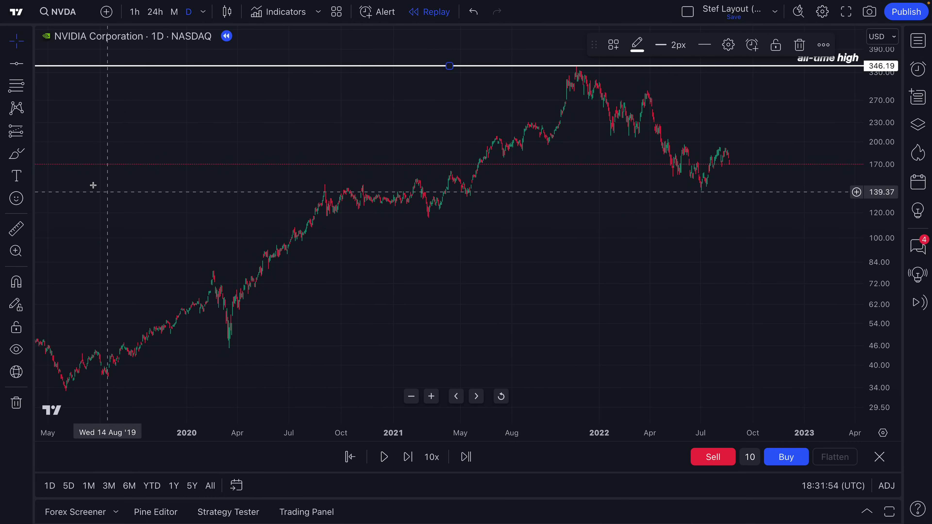
pyautogui.click(29, 154)
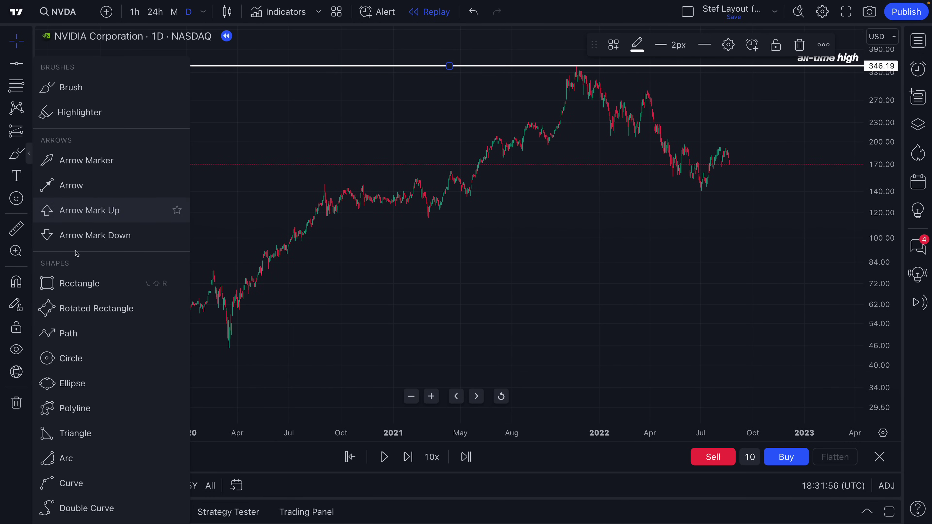
pyautogui.click(73, 283)
pyautogui.click(323, 185)
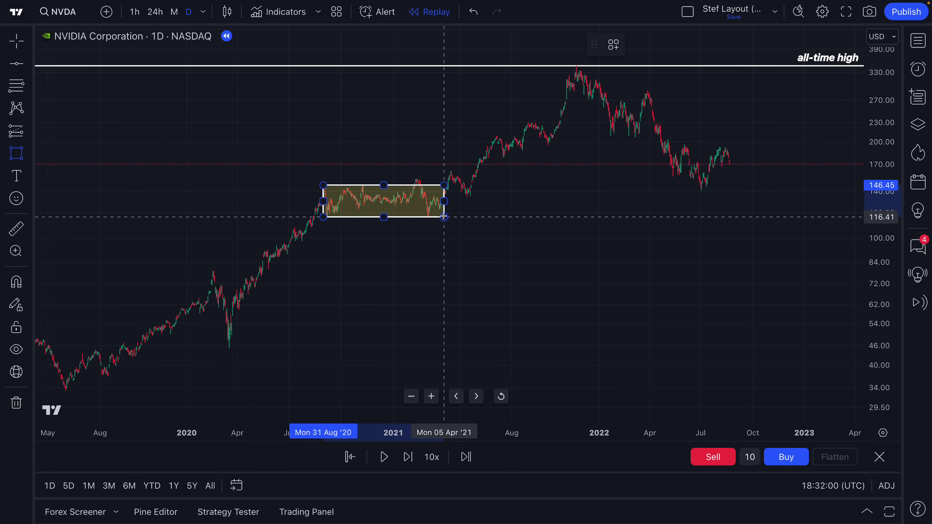
pyautogui.click(443, 217)
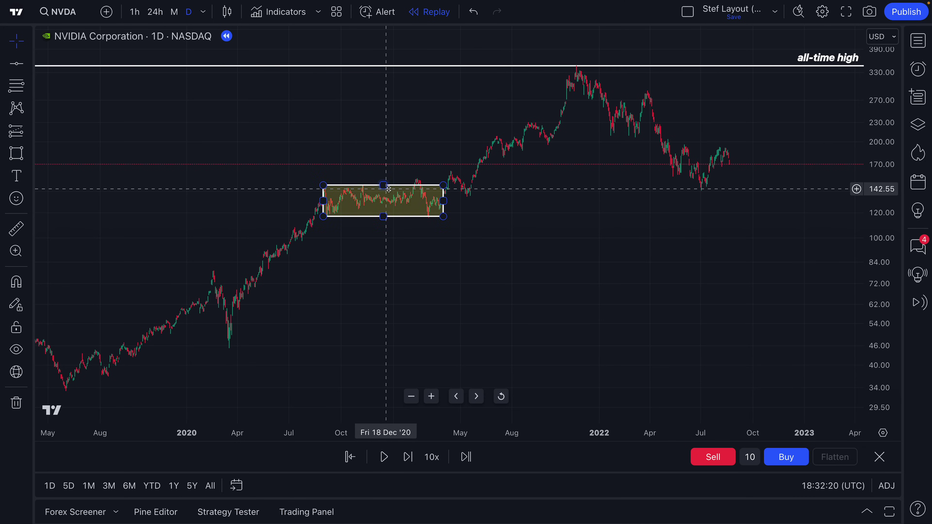
# Search the indicators for "volume" and add the Volume indicator to the NVDA chart.
pyautogui.scroll(1, 538, 192)
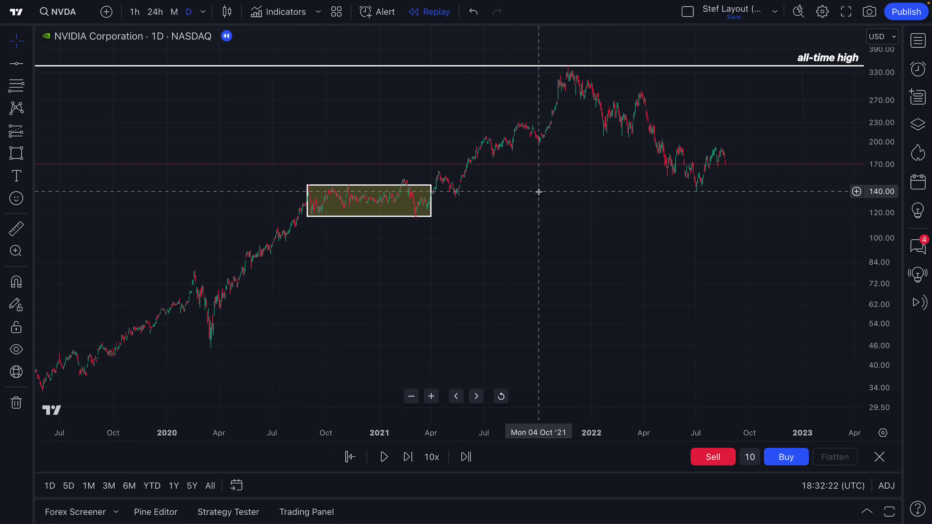
pyautogui.scroll(1, 538, 191)
pyautogui.press('/')
pyautogui.write('volume')
pyautogui.click(416, 323)
pyautogui.click(705, 96)
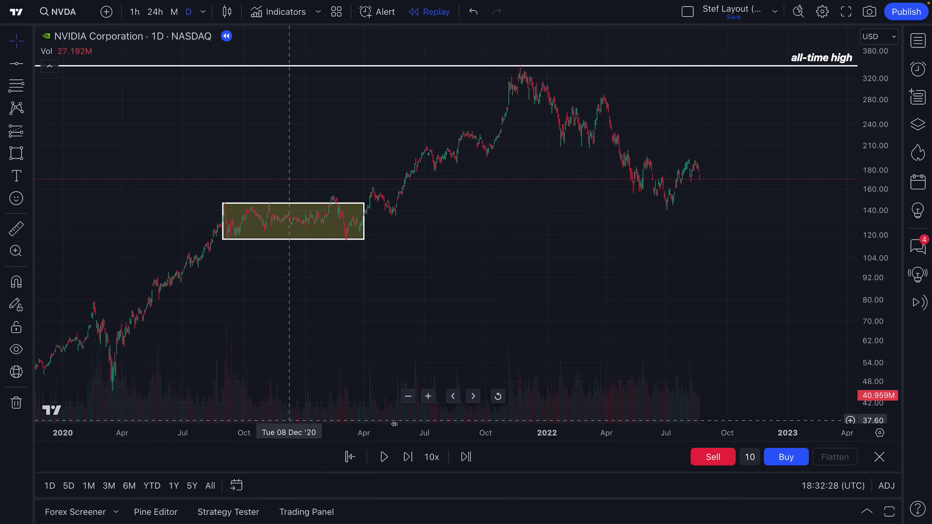
pyautogui.scroll(3, 369, 329)
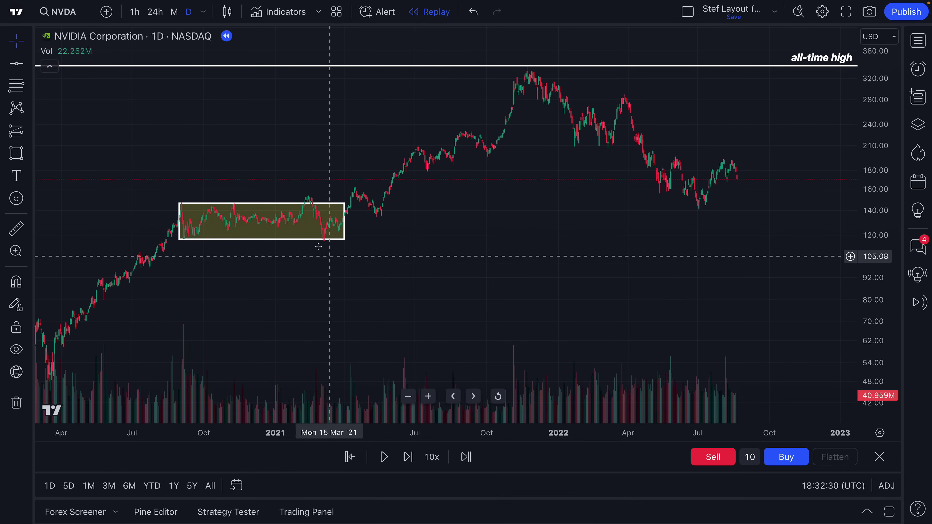
pyautogui.scroll(1, 630, 366)
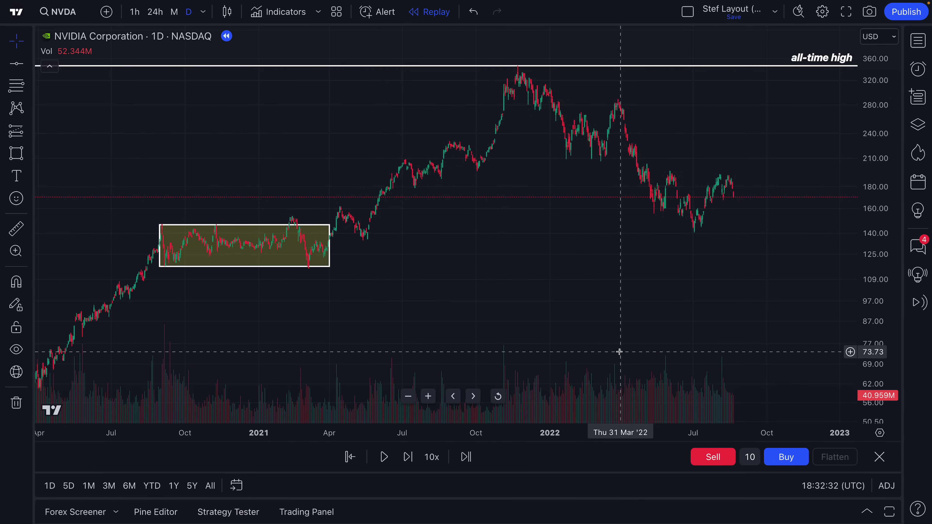
pyautogui.scroll(1, 616, 349)
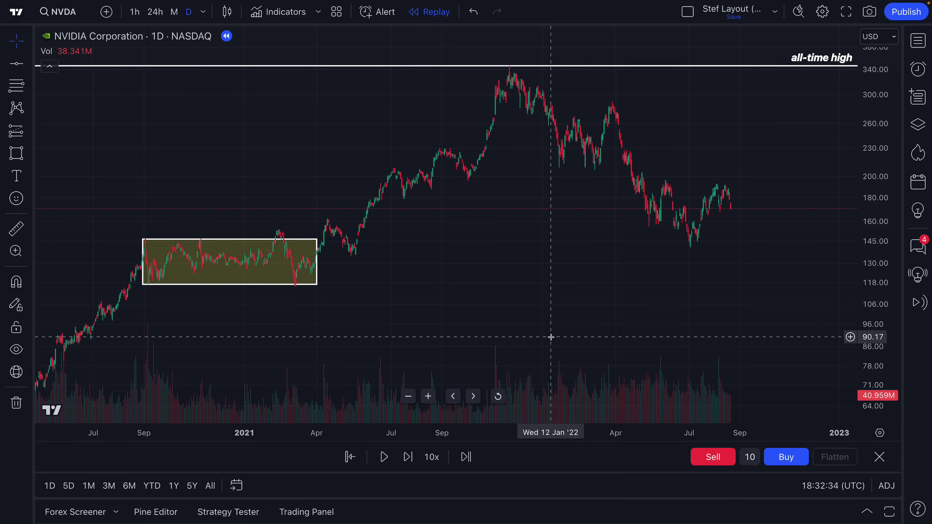
# Set the replay speed to 1x.
pyautogui.click(432, 456)
pyautogui.click(459, 370)
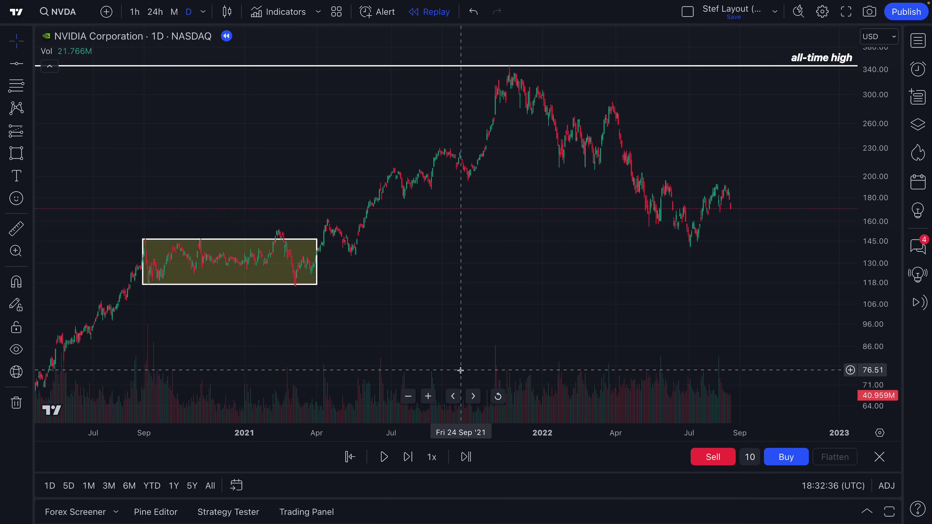
pyautogui.scroll(-3, 510, 336)
pyautogui.scroll(-5, 513, 337)
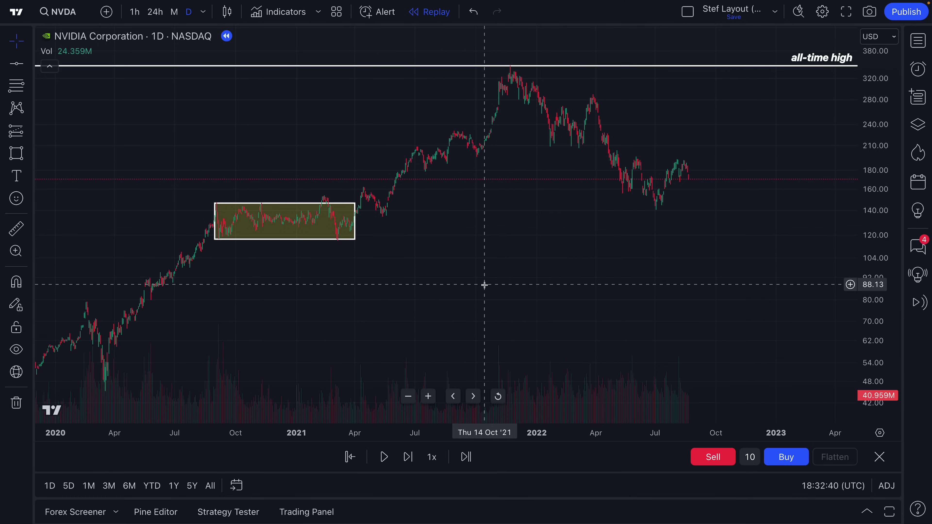
# Search the indicators for "bollinger" and add the Bollinger Bands indicator to the NVDA chart.
pyautogui.press('/')
pyautogui.write('b')
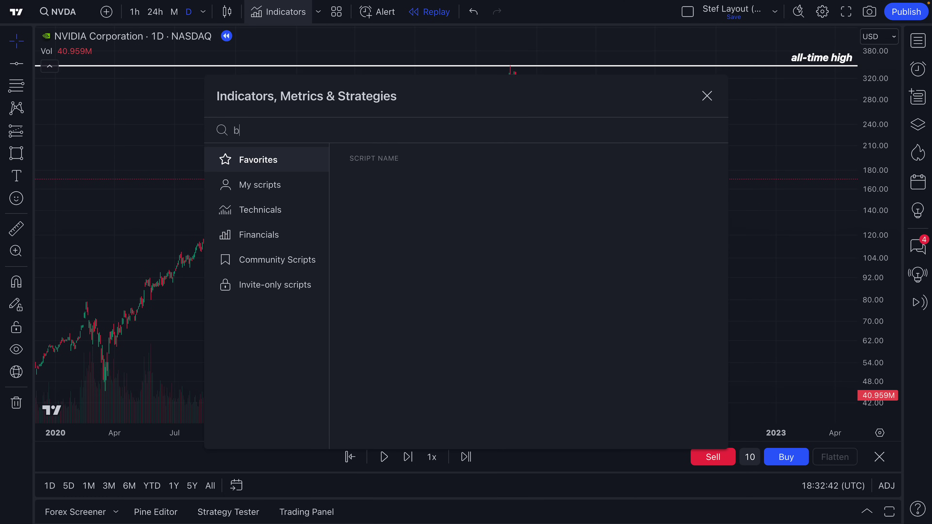
pyautogui.write('ollinger')
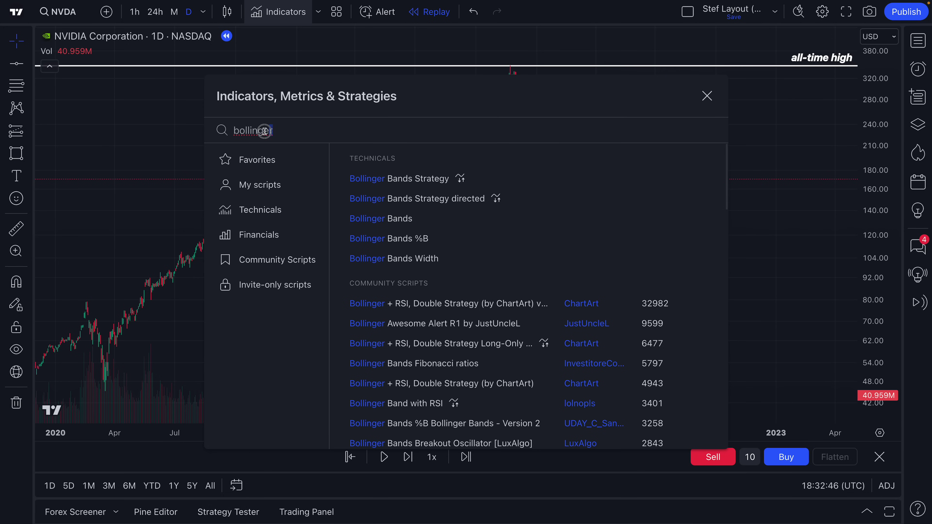
pyautogui.click(427, 218)
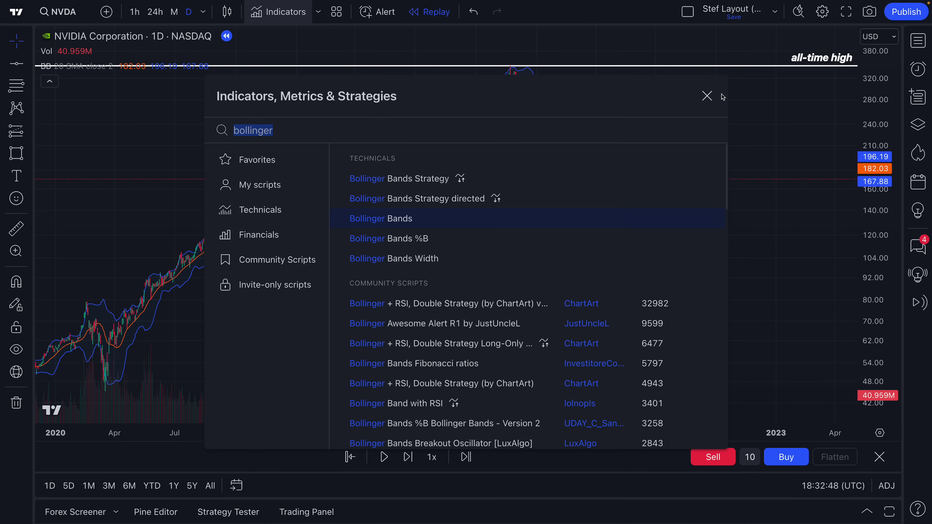
pyautogui.click(707, 96)
# Set the Bollinger Bands length to 100, keeping the standard deviation at 2.
pyautogui.scroll(2, 464, 231)
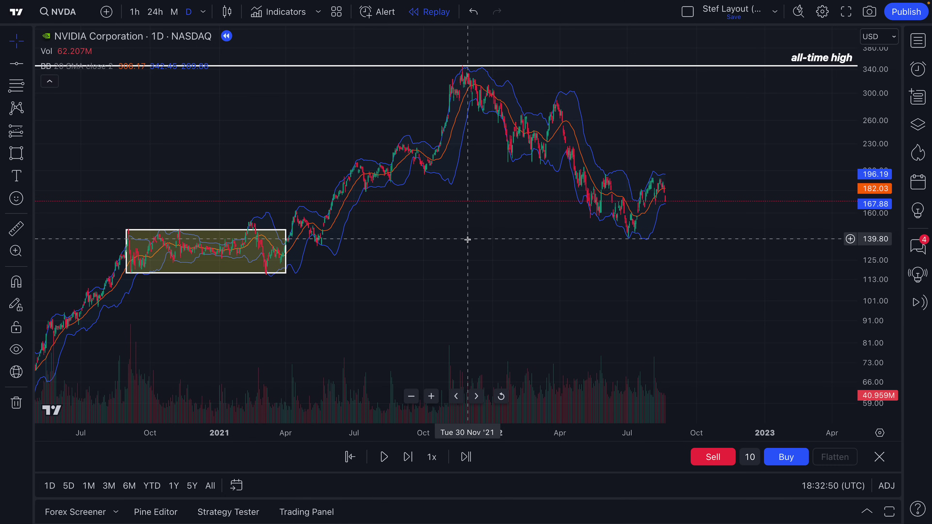
pyautogui.doubleClick(450, 185)
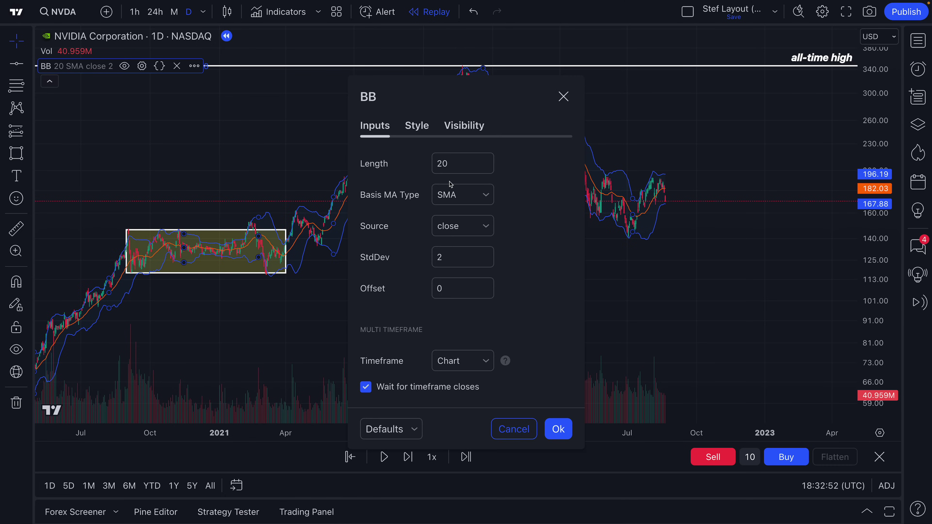
pyautogui.click(451, 165)
pyautogui.click(452, 165)
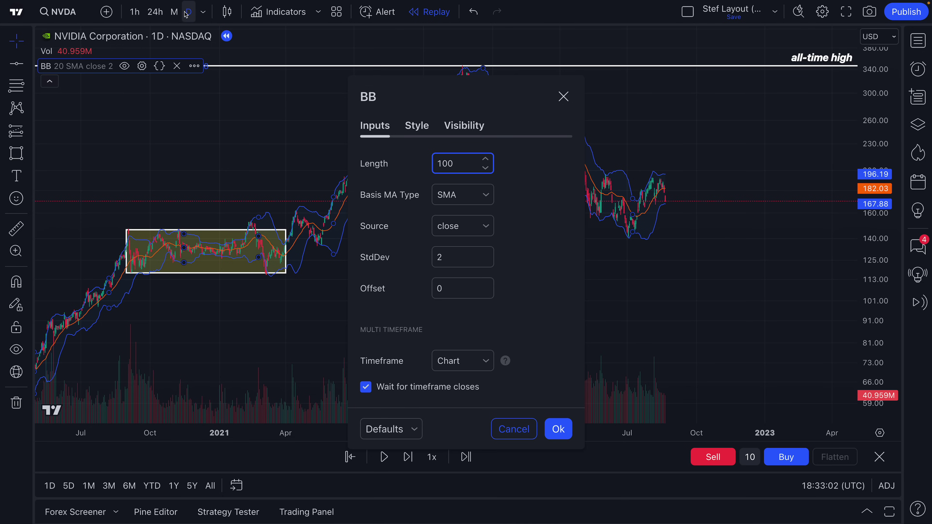
pyautogui.moveTo(462, 159); pyautogui.dragTo(429, 162)
pyautogui.click(445, 253)
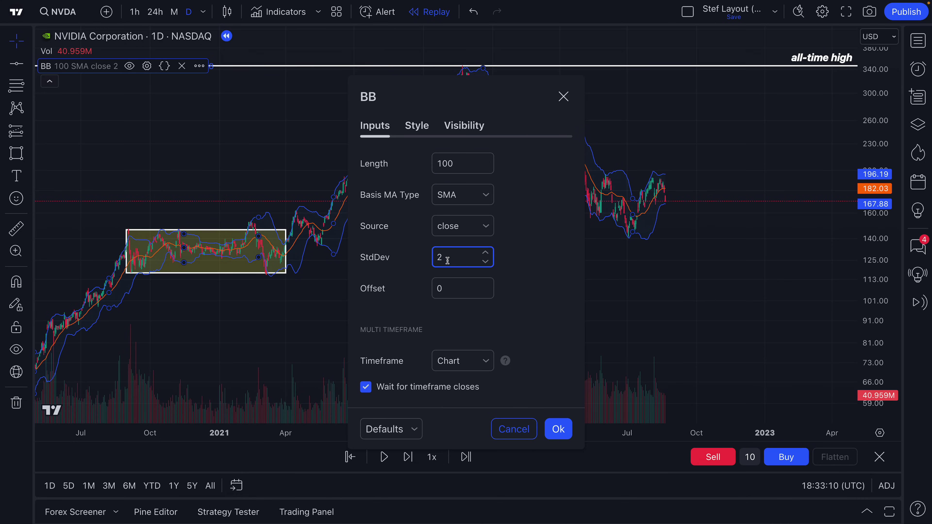
pyautogui.press('Return')
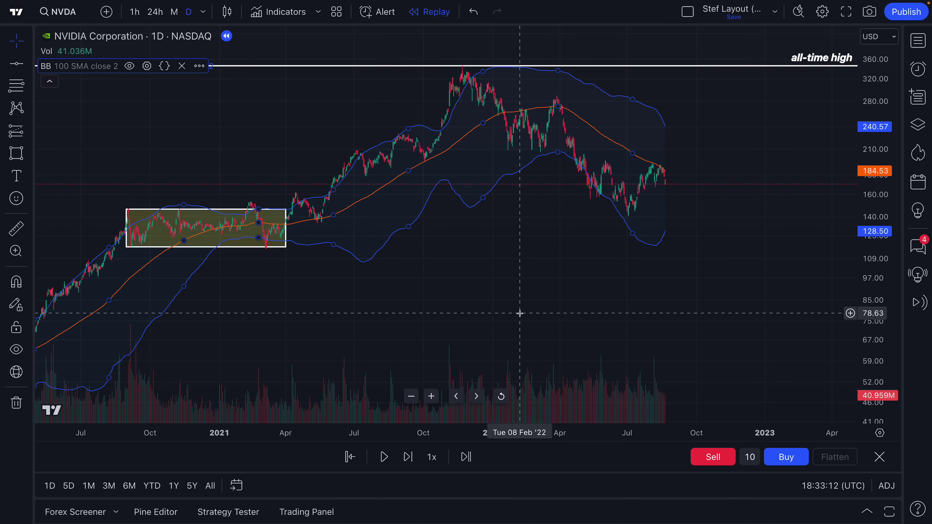
# Stretch the sideways-range rectangle to Tue 29 Nov '22 and enable extending it to the right.
pyautogui.hscroll(3, 524, 306)
pyautogui.hscroll(-5, 526, 306)
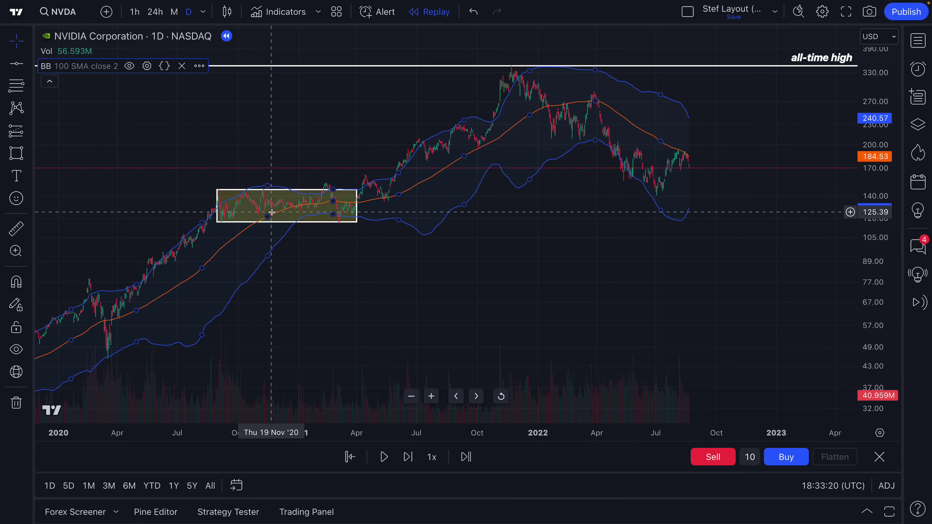
pyautogui.moveTo(357, 223); pyautogui.dragTo(755, 223)
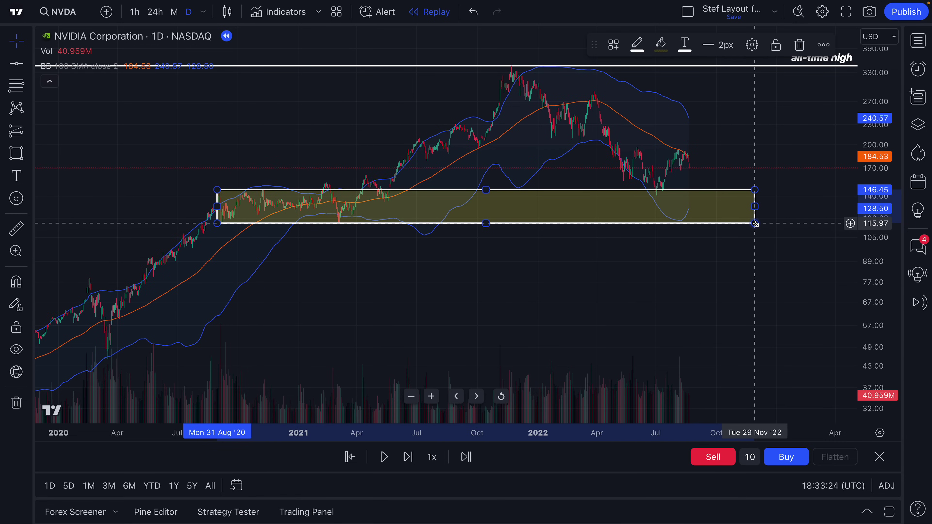
pyautogui.doubleClick(620, 198)
pyautogui.moveTo(446, 158); pyautogui.dragTo(174, 139)
pyautogui.click(89, 168)
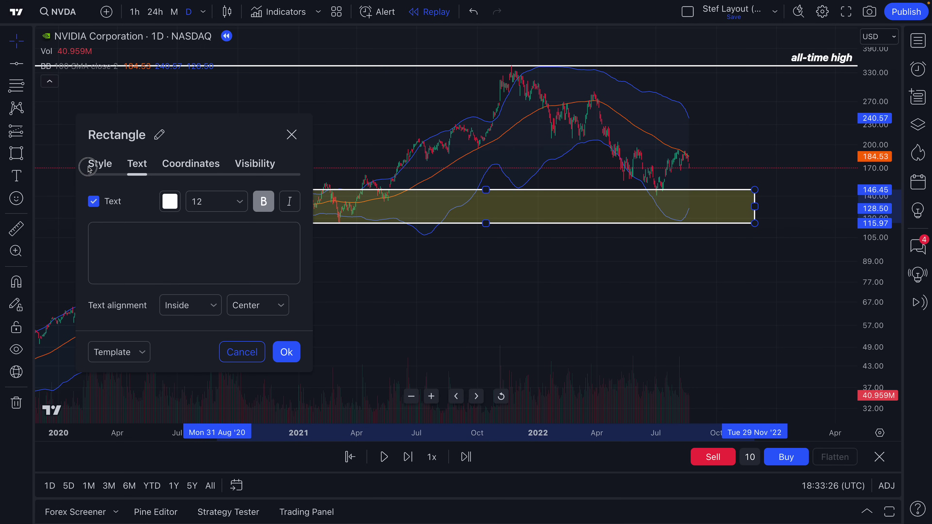
pyautogui.click(129, 297)
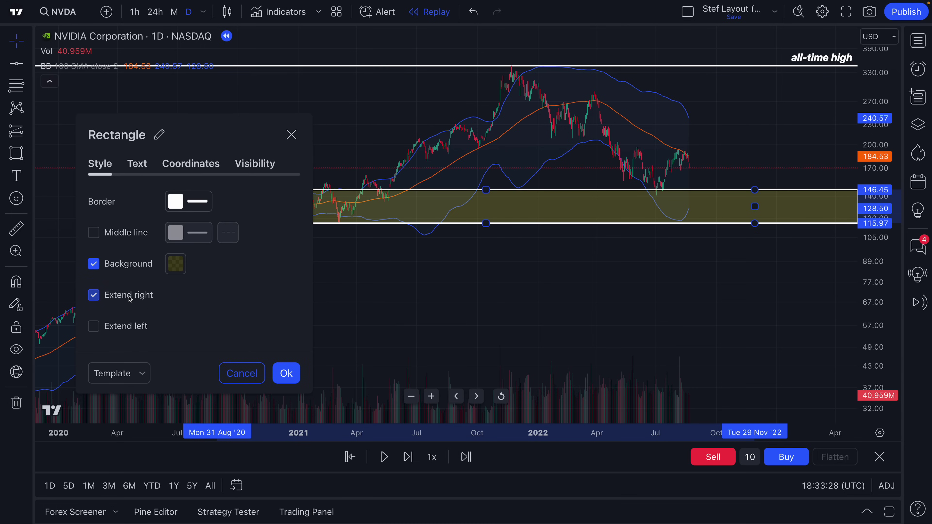
pyautogui.click(286, 378)
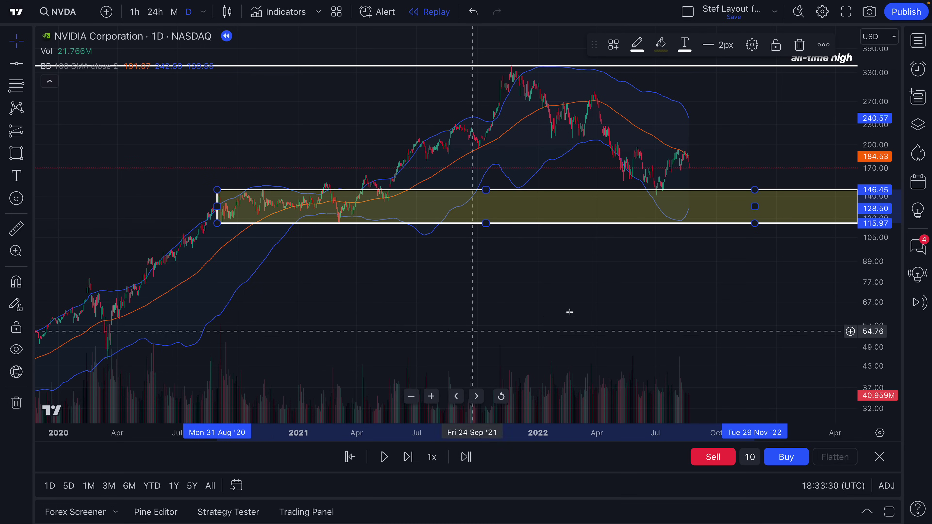
# Adjust the rectangle's lower edge to about 117.35 and deselect it.
pyautogui.moveTo(568, 312); pyautogui.dragTo(491, 285)
pyautogui.click(282, 248)
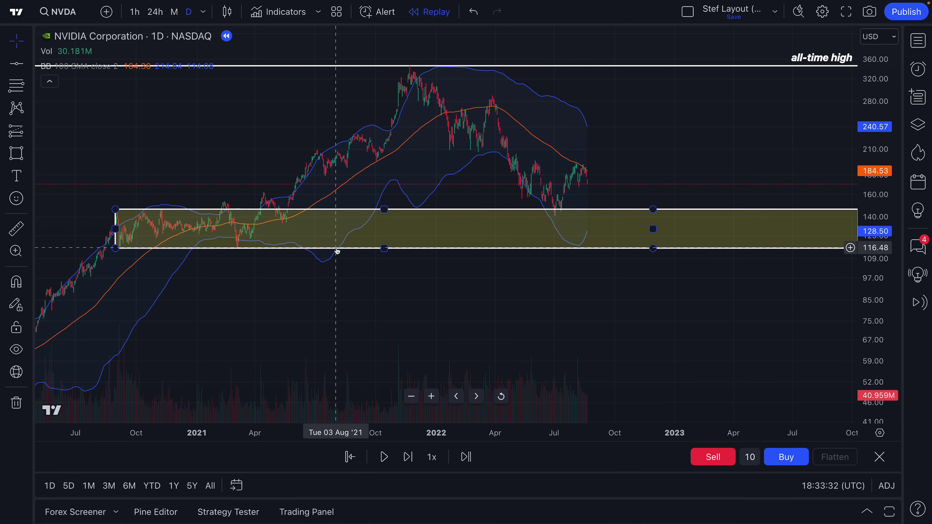
pyautogui.moveTo(384, 248); pyautogui.dragTo(382, 250)
pyautogui.click(410, 298)
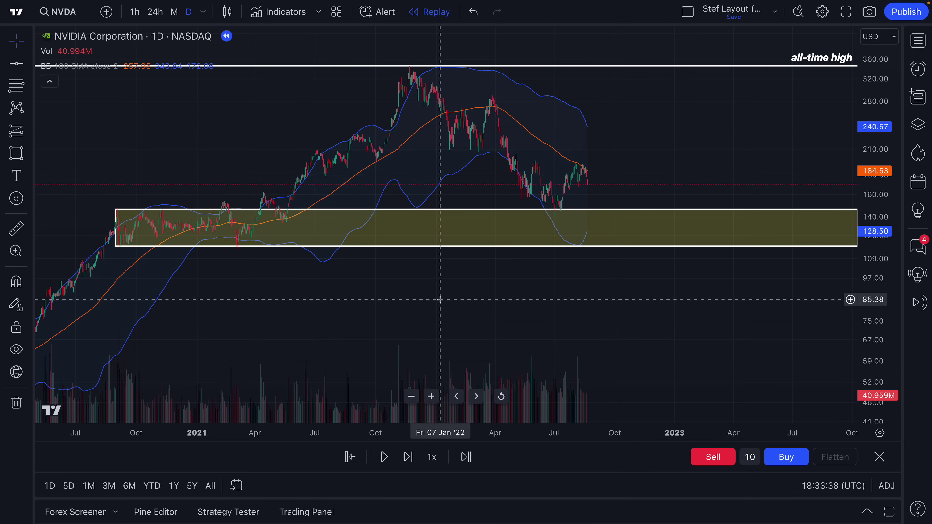
# Add the text label "consolidation" inside the rectangle.
pyautogui.hscroll(4, 442, 297)
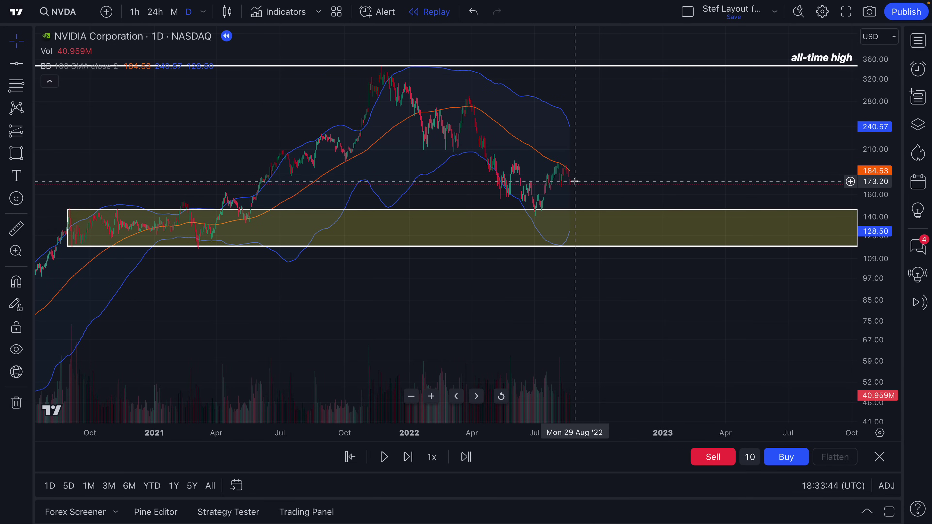
pyautogui.scroll(2, 574, 181)
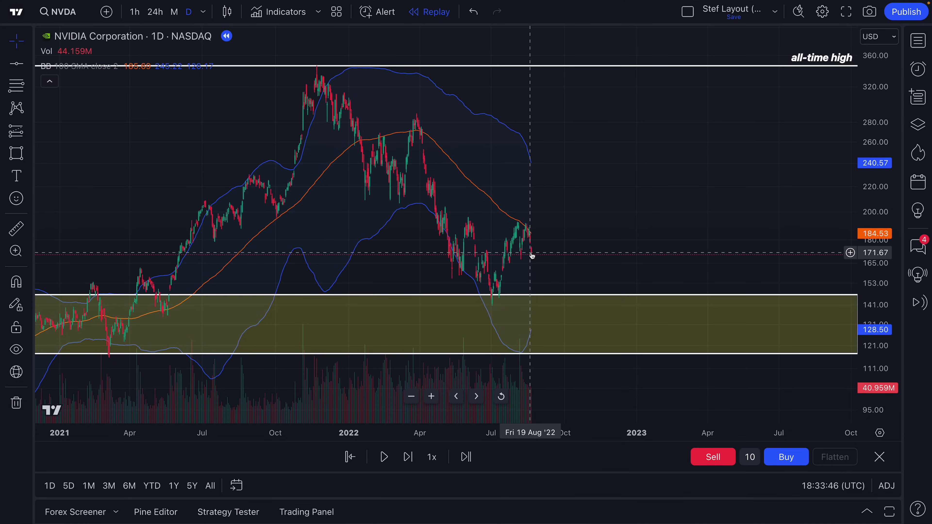
pyautogui.scroll(-1, 542, 269)
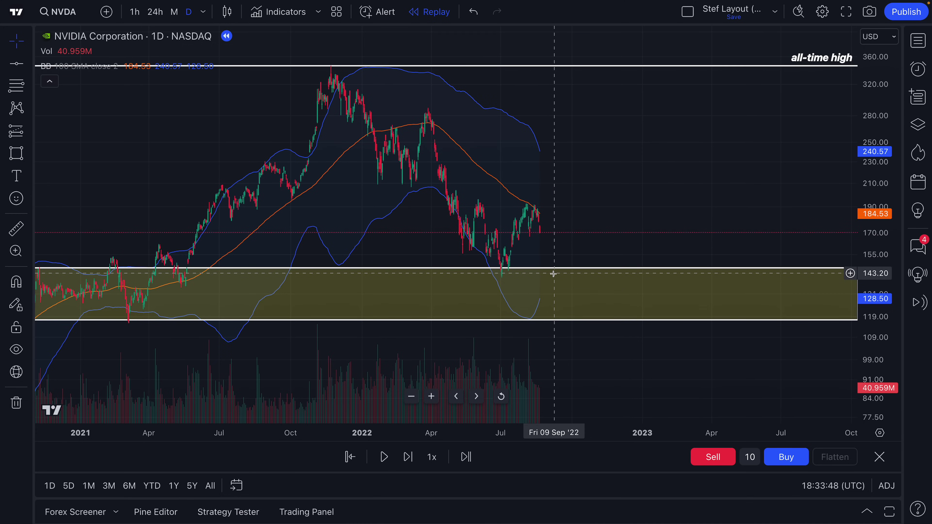
pyautogui.scroll(-2, 552, 273)
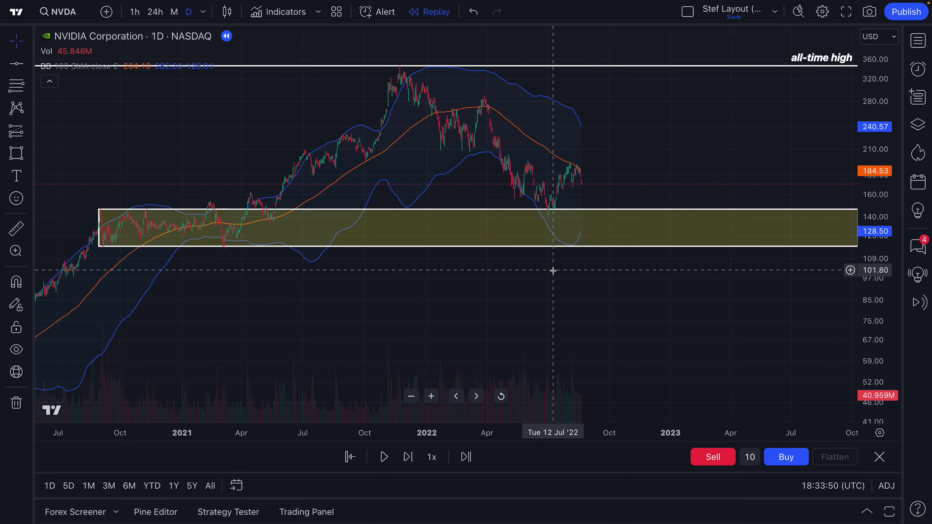
pyautogui.doubleClick(546, 246)
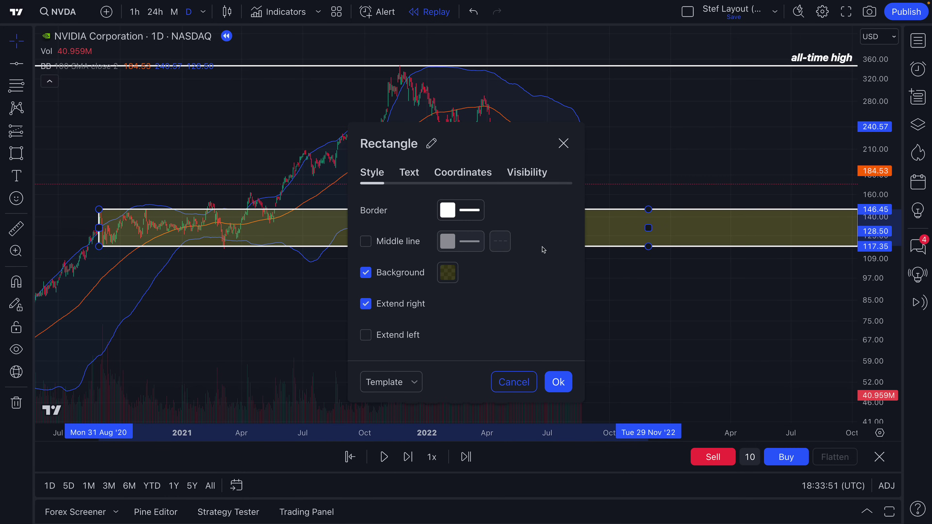
pyautogui.click(407, 173)
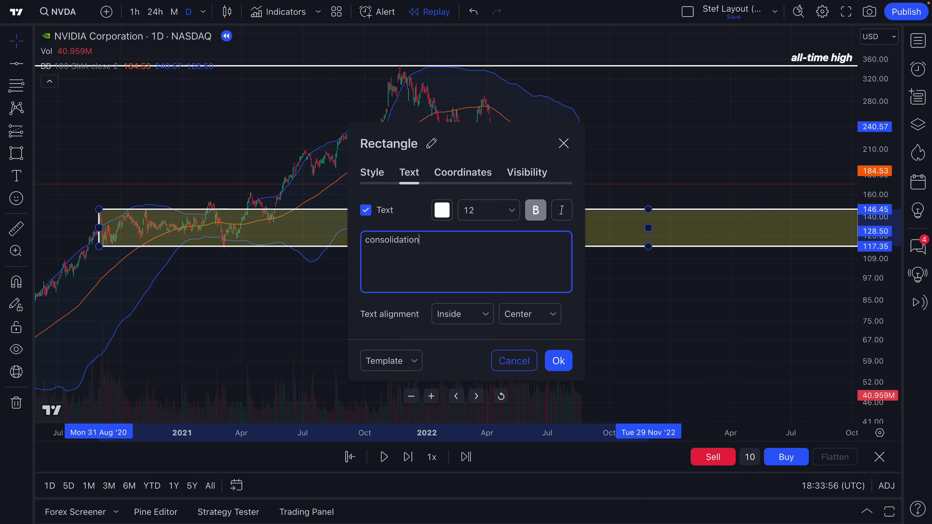
pyautogui.click(564, 355)
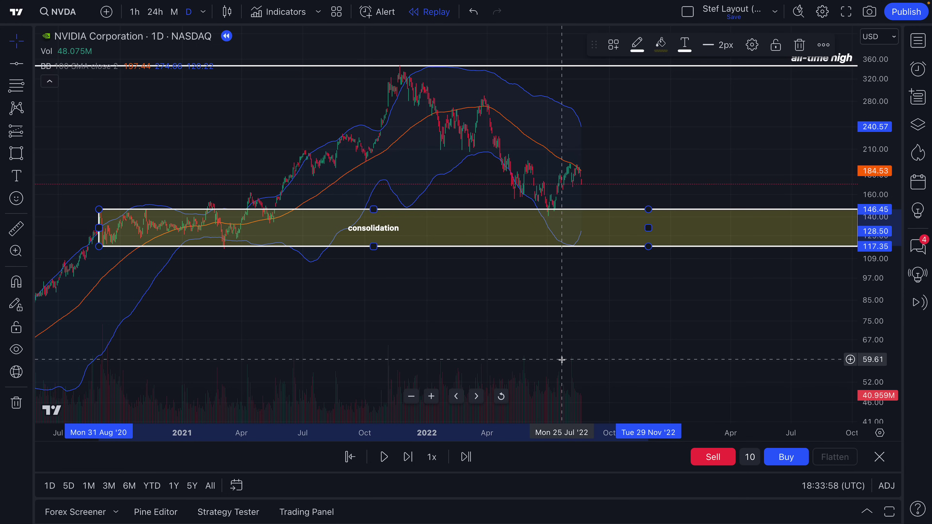
# Examine the recent price action against the consolidation zone, the Bollinger Bands and the all-time high line.
pyautogui.scroll(1, 536, 335)
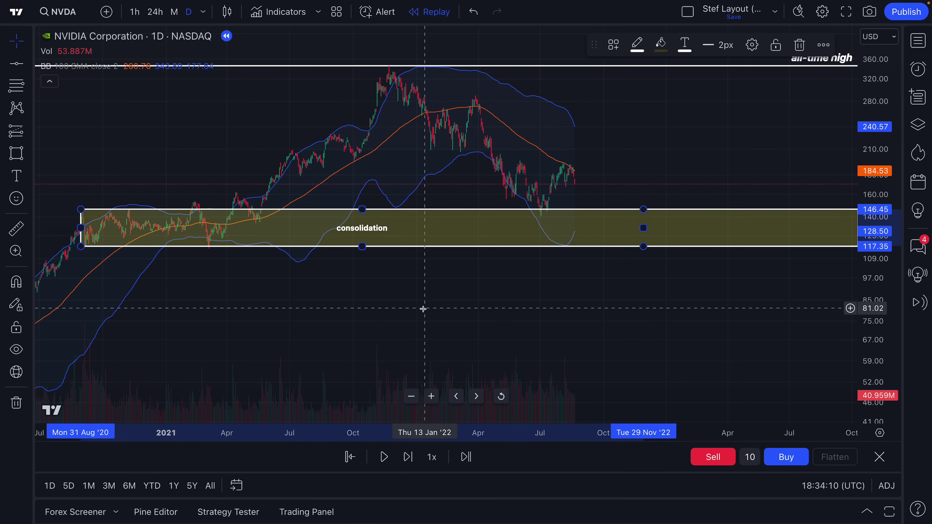
pyautogui.hscroll(2, 426, 304)
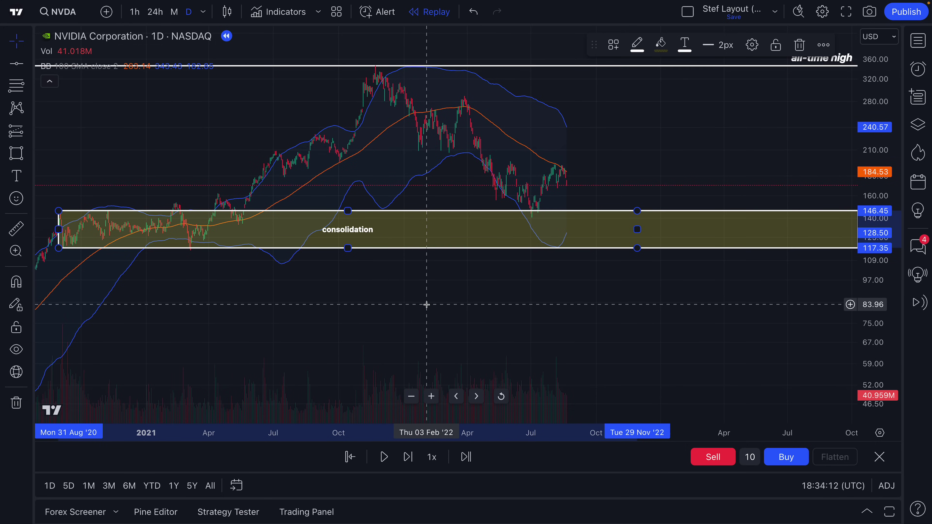
pyautogui.click(426, 305)
pyautogui.hscroll(2, 423, 303)
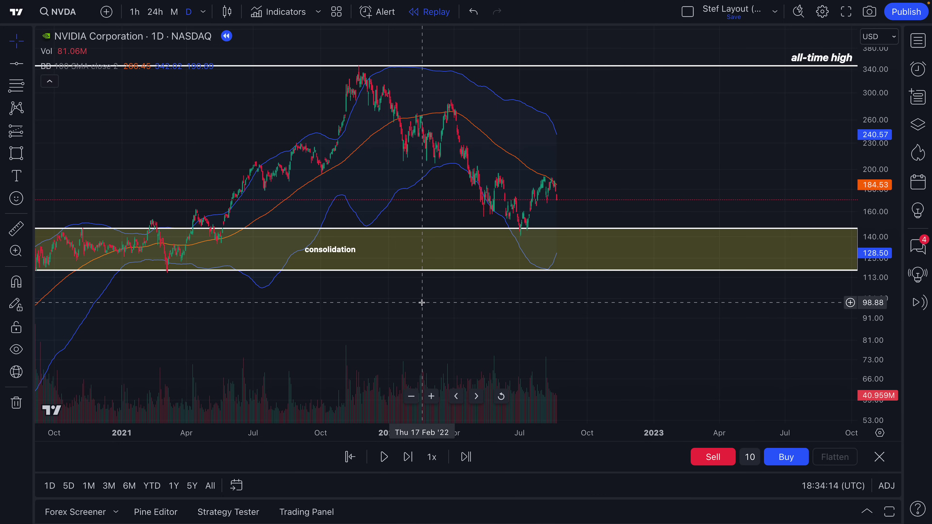
pyautogui.hscroll(-2, 422, 302)
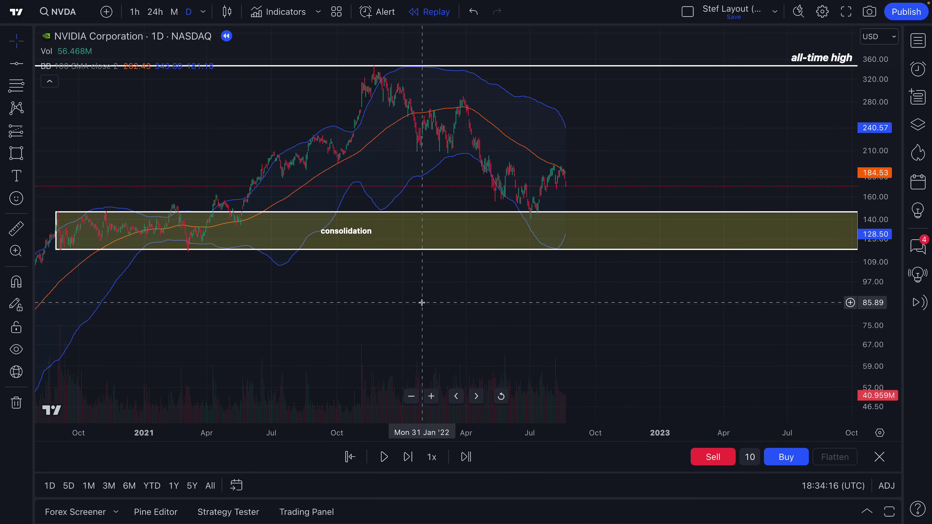
pyautogui.scroll(1, 527, 260)
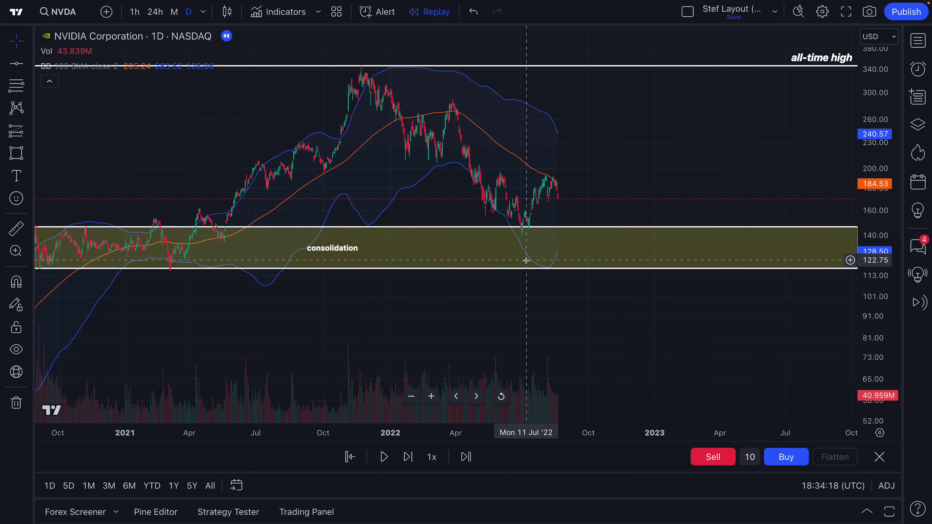
pyautogui.scroll(-2, 526, 260)
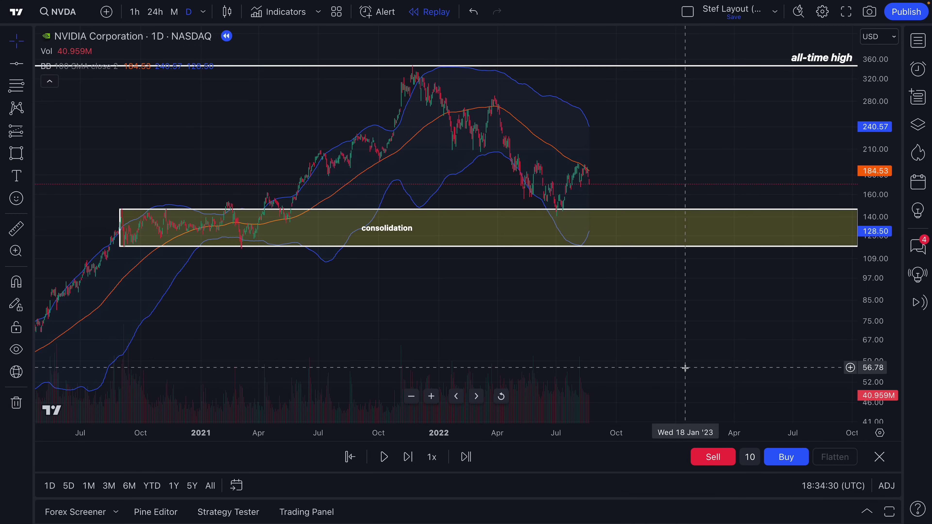
pyautogui.scroll(1, 570, 299)
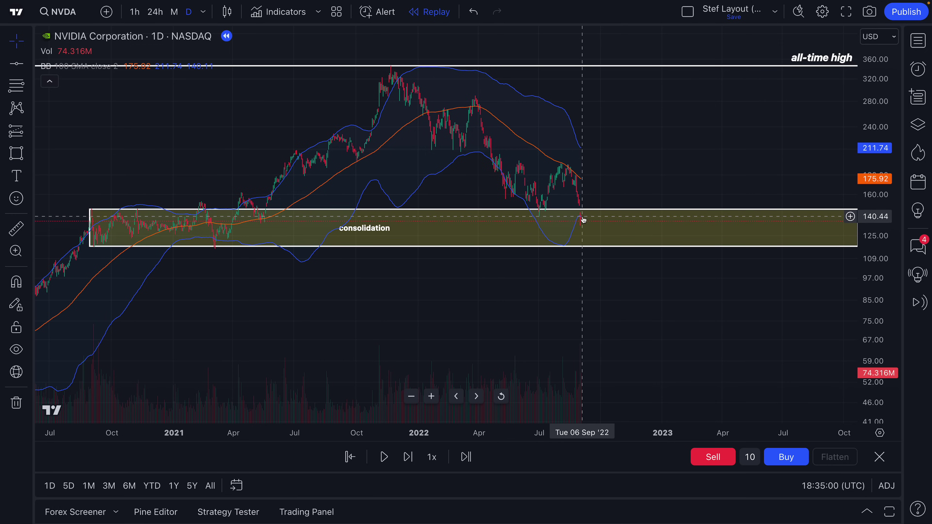
# Set the order quantity to 5 and place a simulated buy on the current replay bar.
pyautogui.click(750, 457)
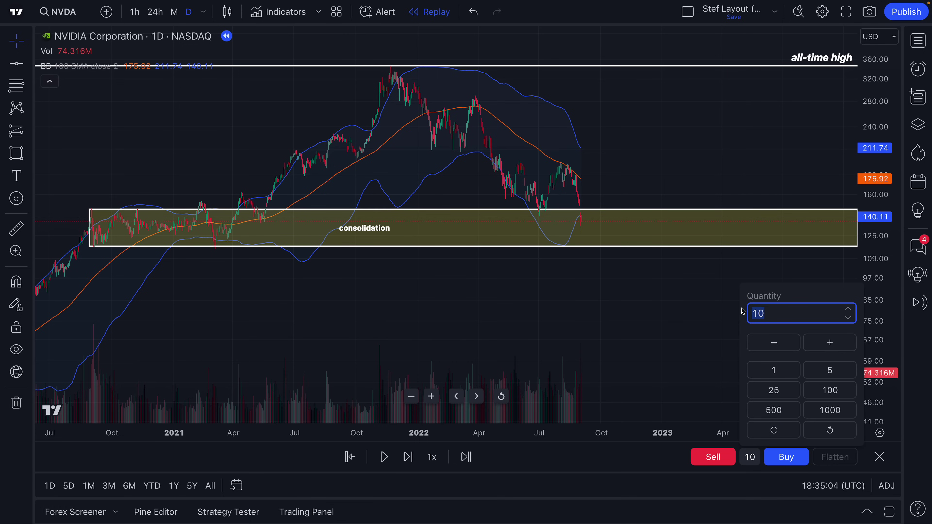
pyautogui.write('5')
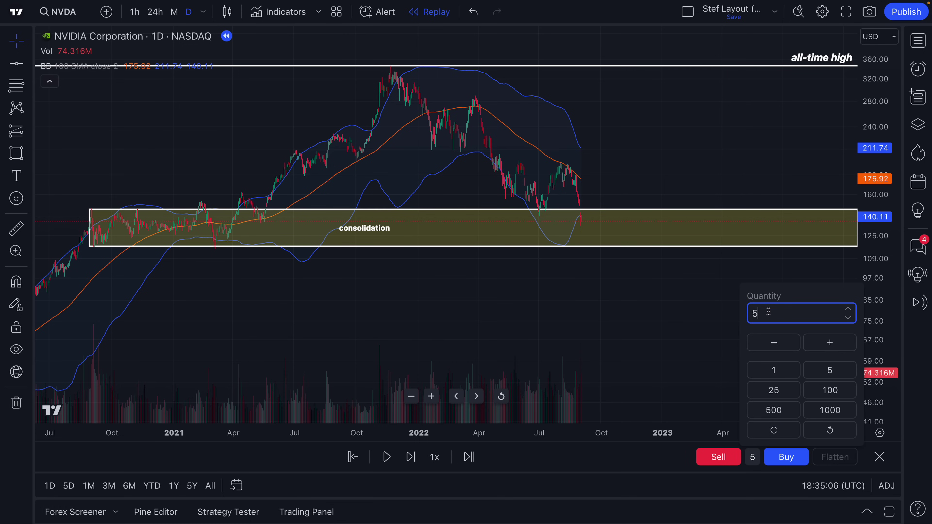
pyautogui.click(787, 461)
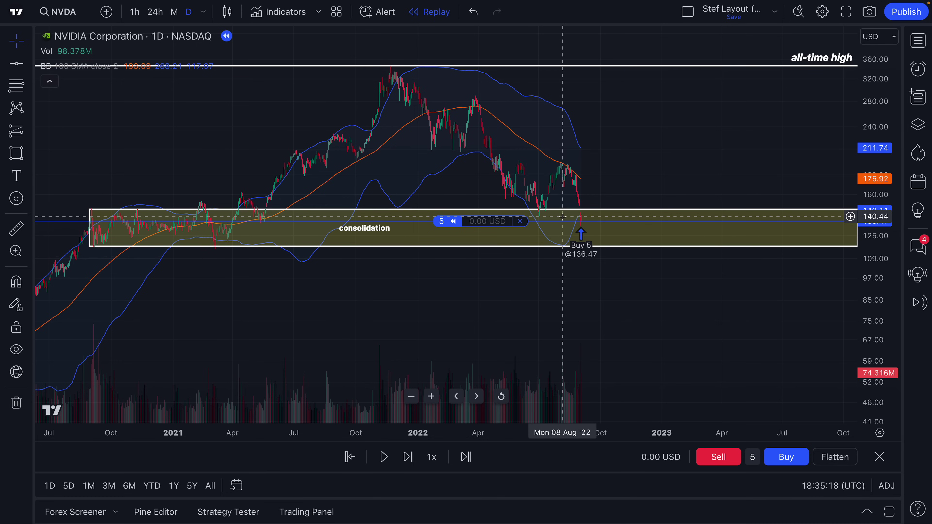
pyautogui.moveTo(448, 224)
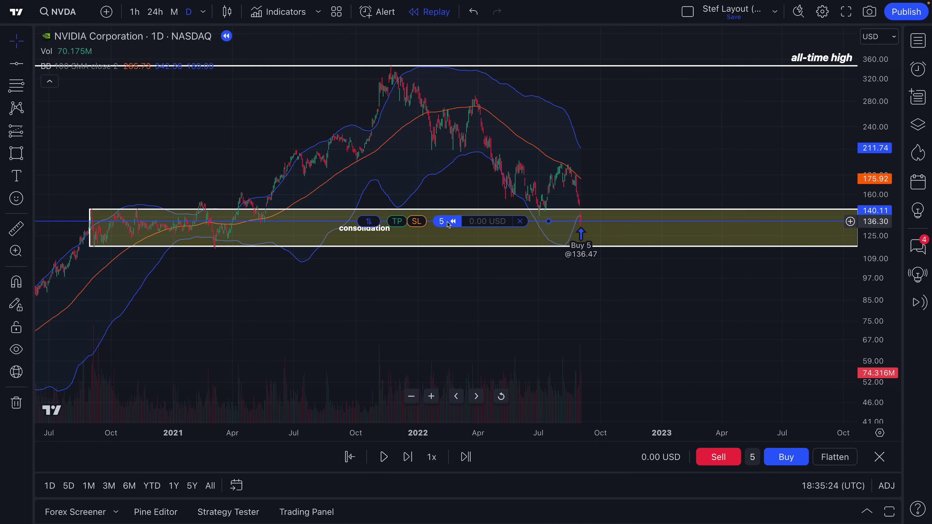
# Place the long position's take profit on the all-time high line at 347.38.
pyautogui.moveTo(396, 221); pyautogui.dragTo(421, 68)
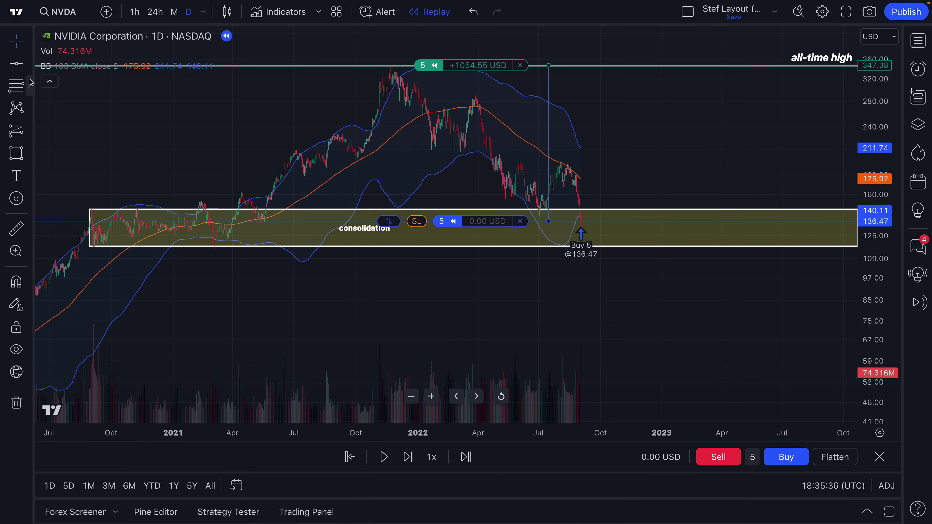
# Draw a descending trend line above the highs from October 2021 to November 2022, and delete it again.
pyautogui.click(30, 66)
pyautogui.click(81, 62)
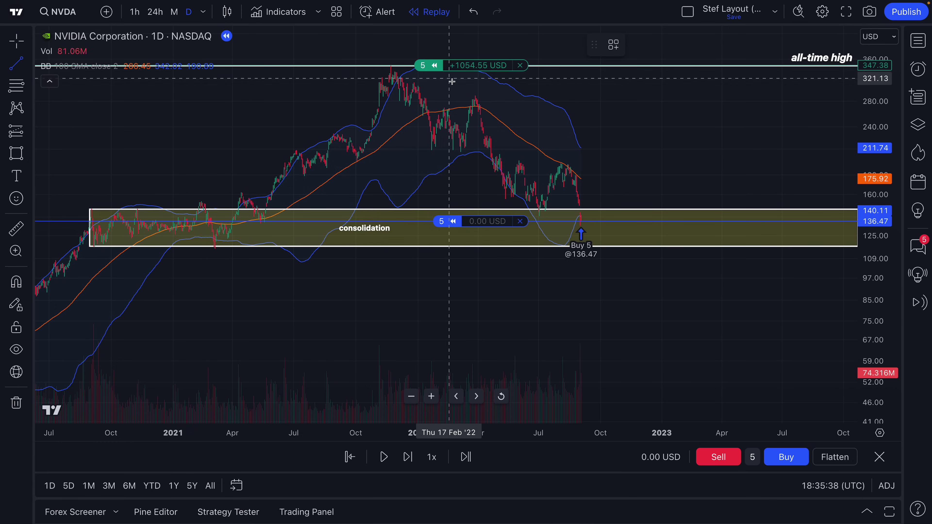
pyautogui.click(357, 56)
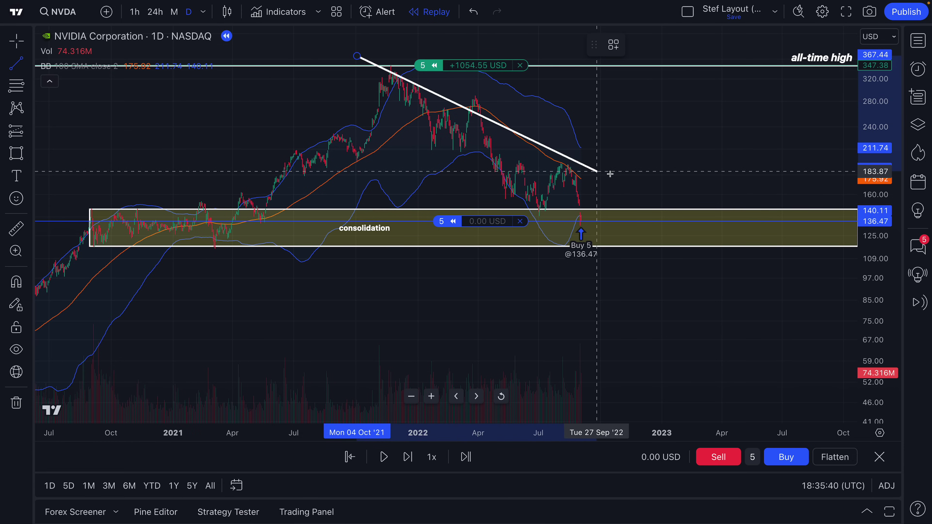
pyautogui.click(622, 155)
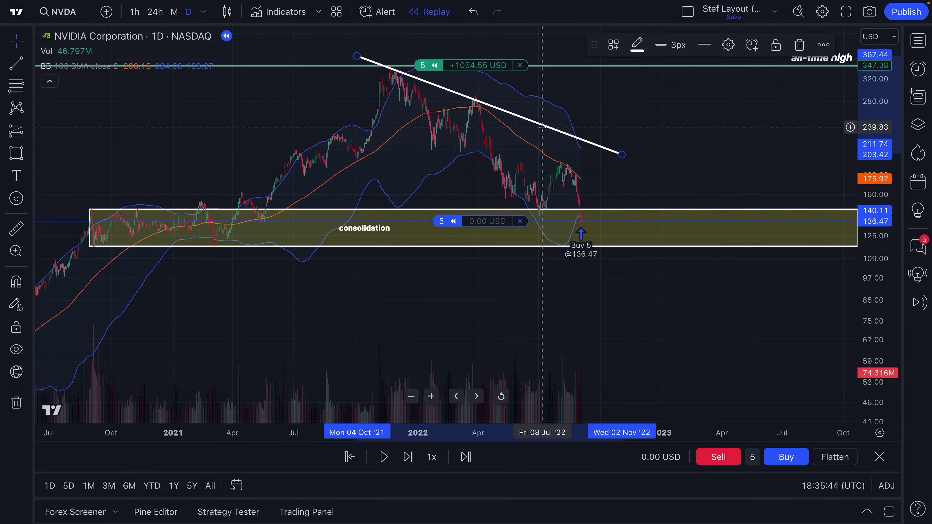
pyautogui.press('Delete')
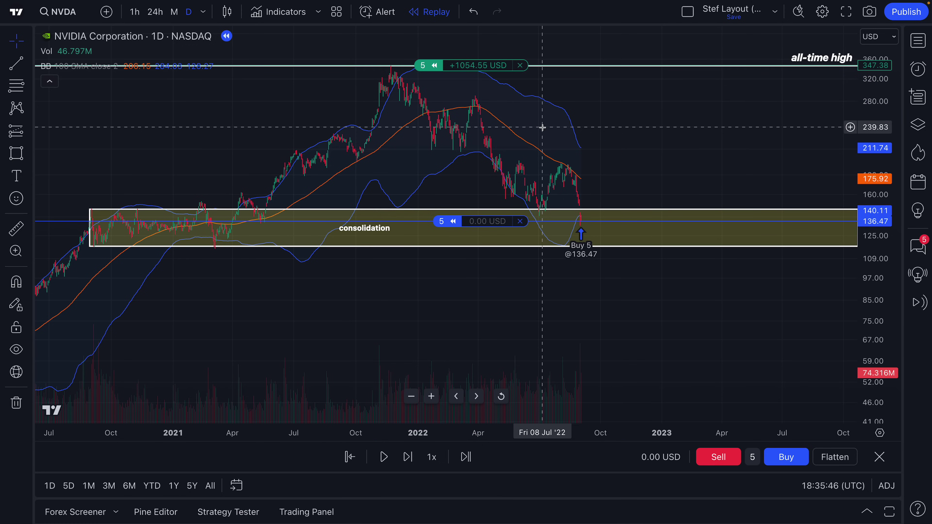
# Lower the consolidation rectangle's bottom edge to about 115.61 and place the position's stop loss on that edge.
pyautogui.moveTo(418, 222)
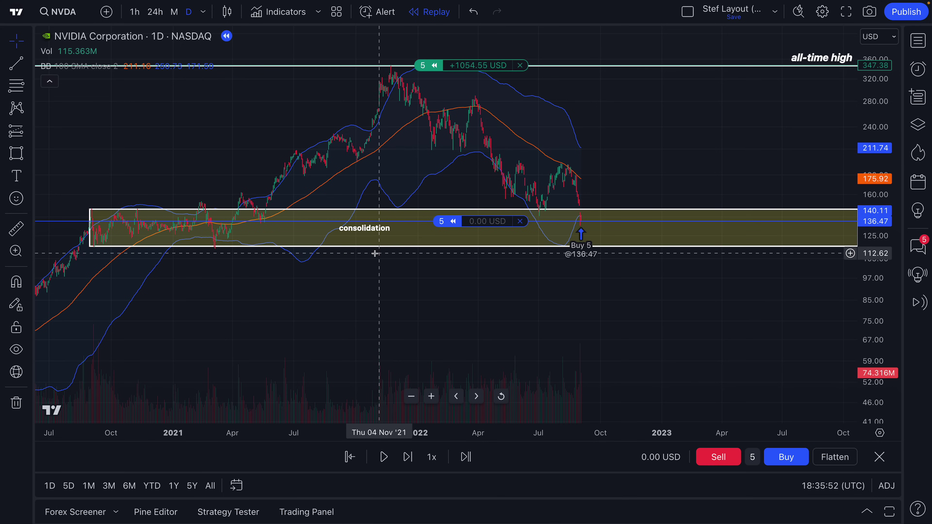
pyautogui.click(364, 247)
pyautogui.moveTo(362, 251); pyautogui.dragTo(362, 249)
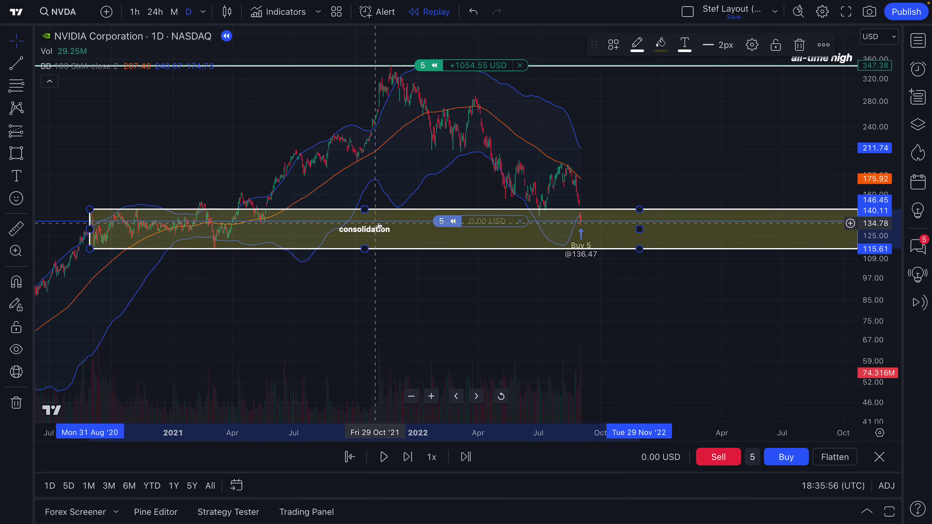
pyautogui.moveTo(418, 225)
pyautogui.moveTo(419, 225); pyautogui.dragTo(420, 251)
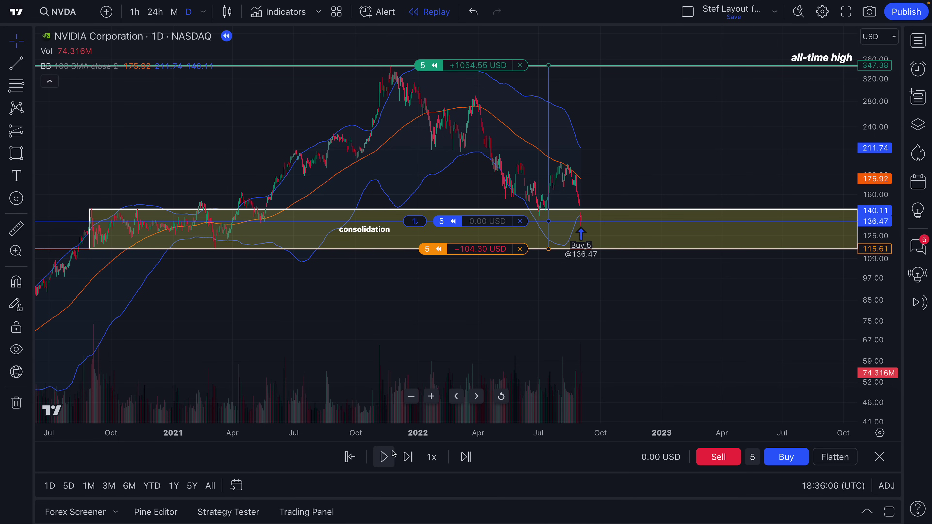
# Play the replay forward into October 2022 until the stop loss closes the trade, and pause it.
pyautogui.click(385, 456)
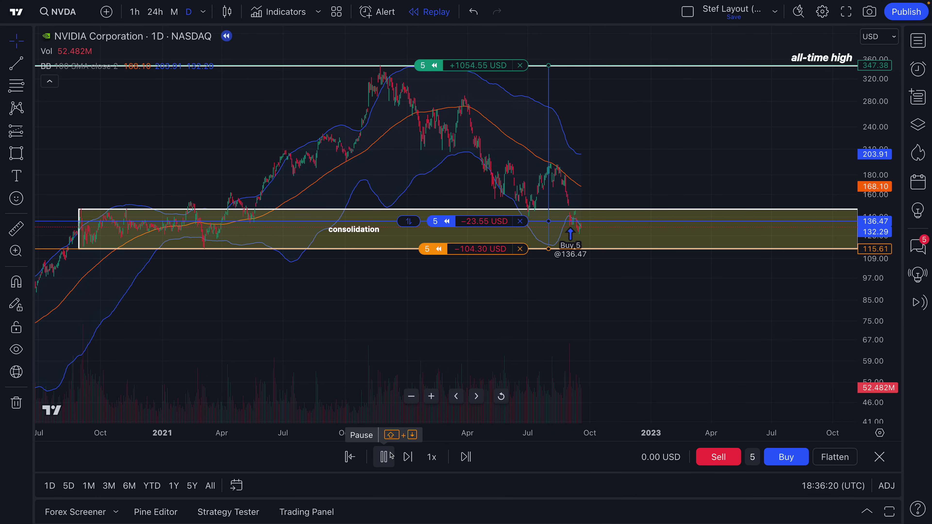
pyautogui.click(384, 456)
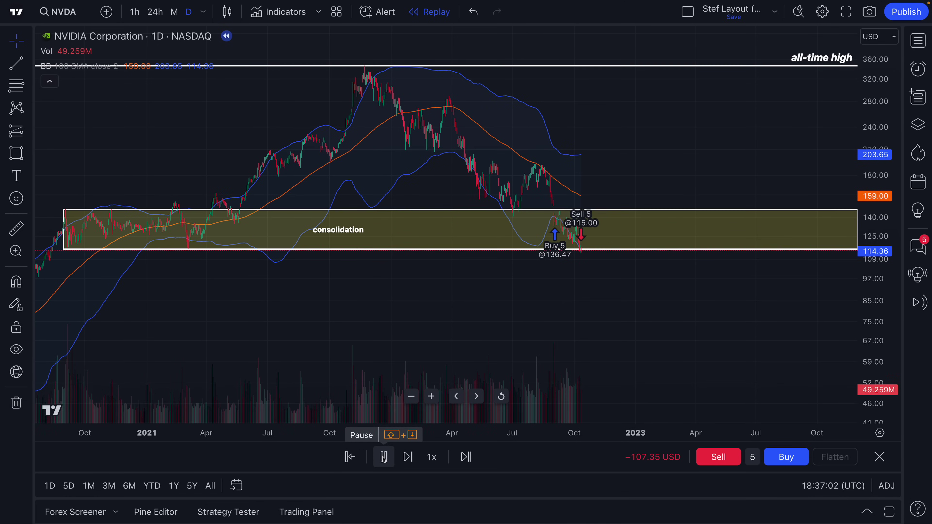
pyautogui.click(383, 457)
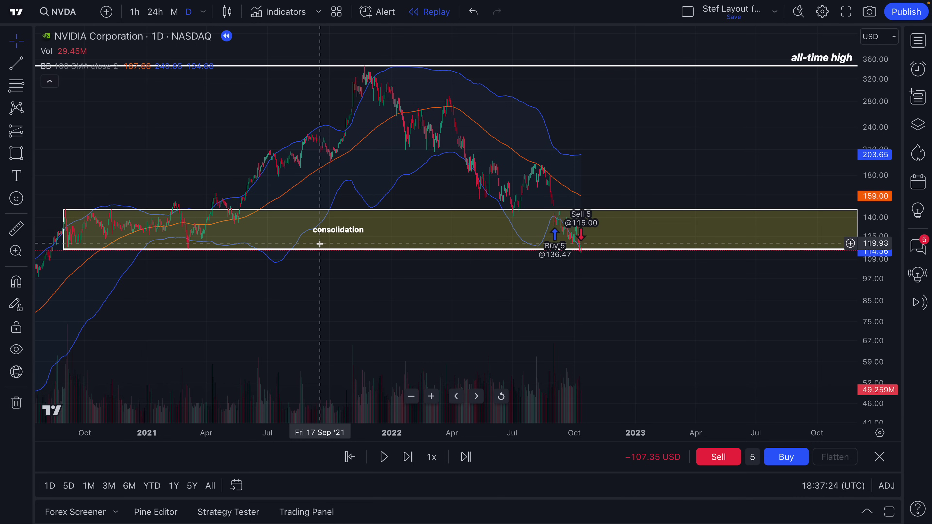
# Examine the closed trade and the latest bars against the lower edge of the consolidation zone.
pyautogui.click(191, 251)
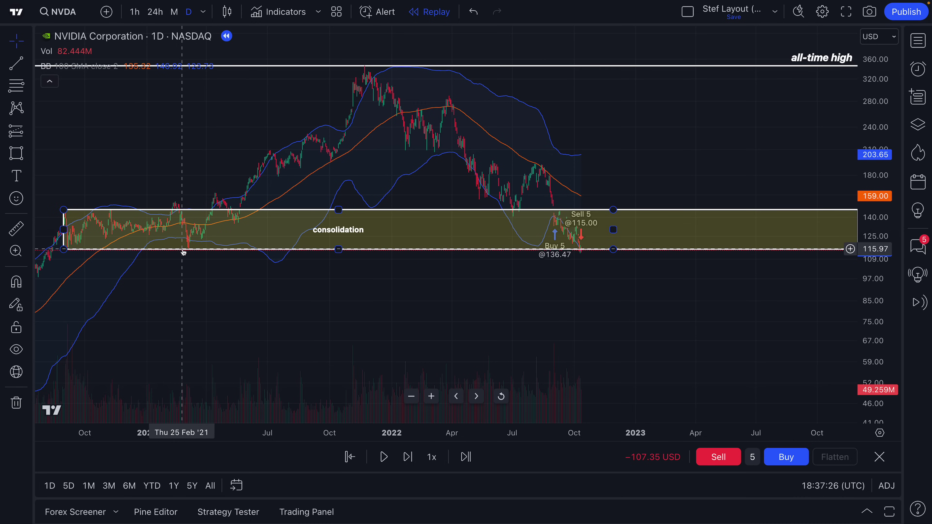
pyautogui.click(580, 257)
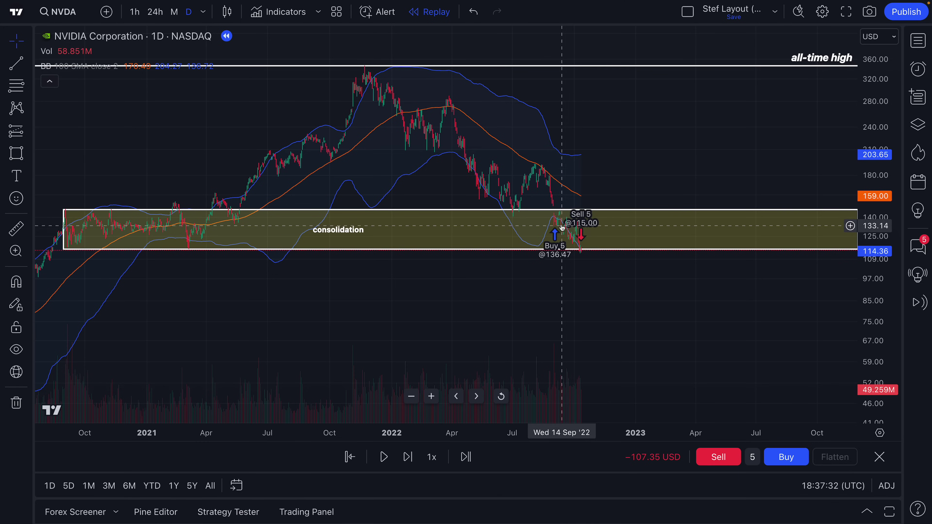
pyautogui.click(579, 249)
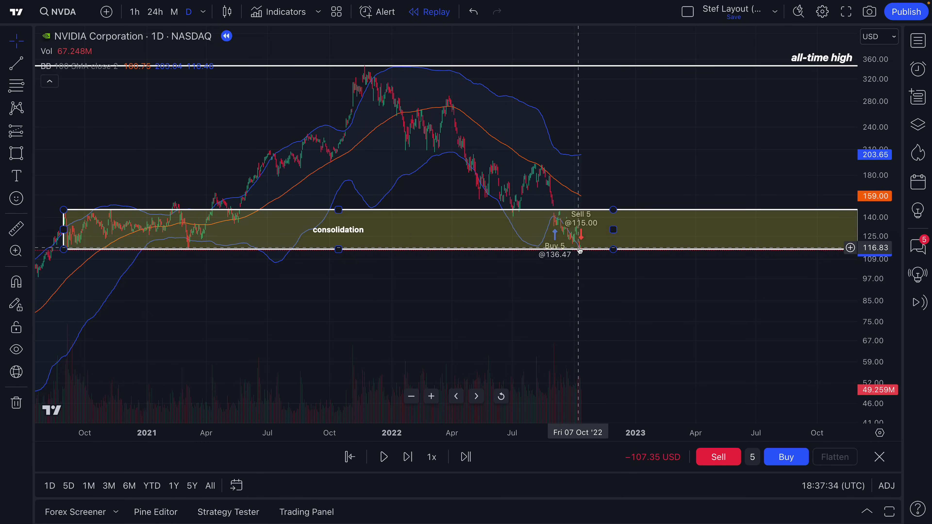
pyautogui.click(562, 252)
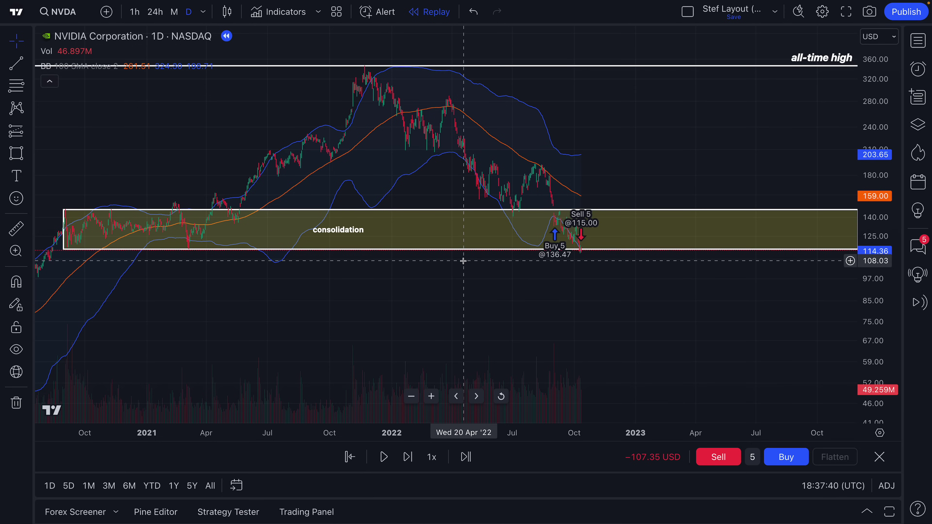
pyautogui.scroll(-2, 463, 261)
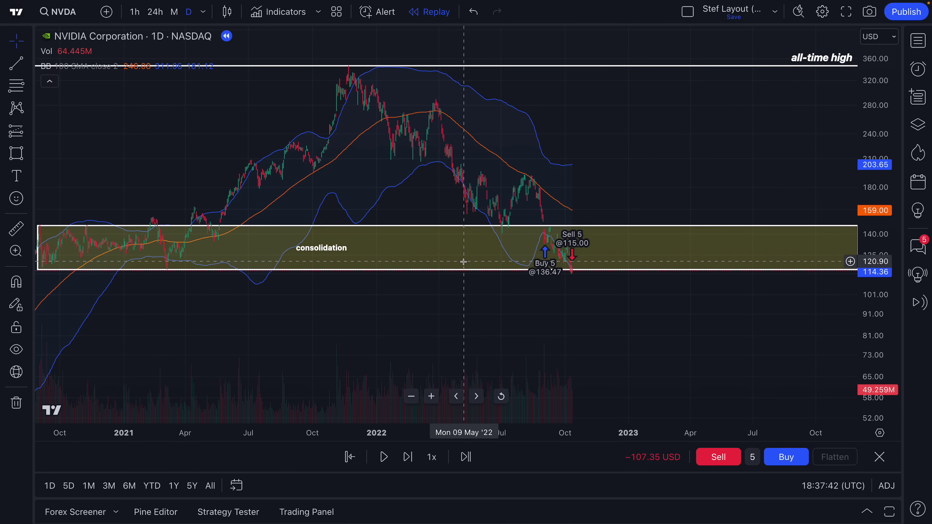
pyautogui.scroll(-1, 477, 253)
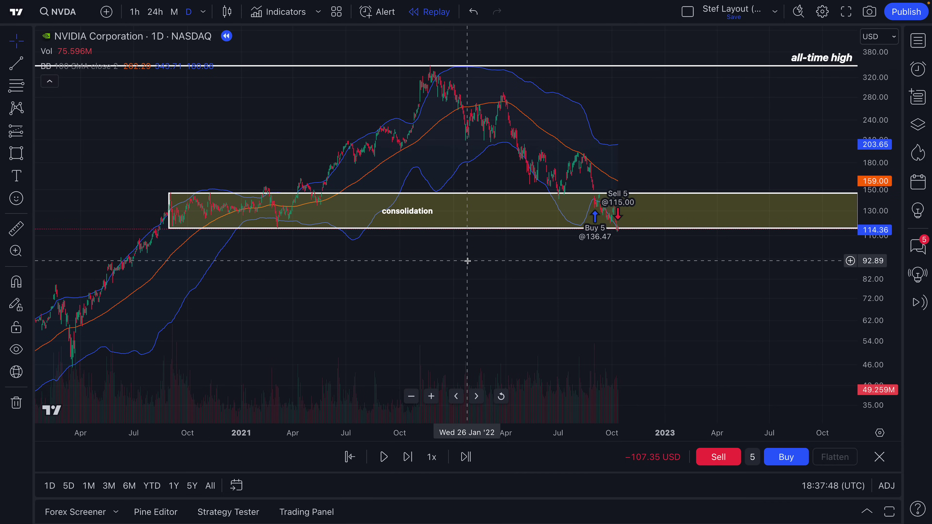
pyautogui.hscroll(2, 580, 249)
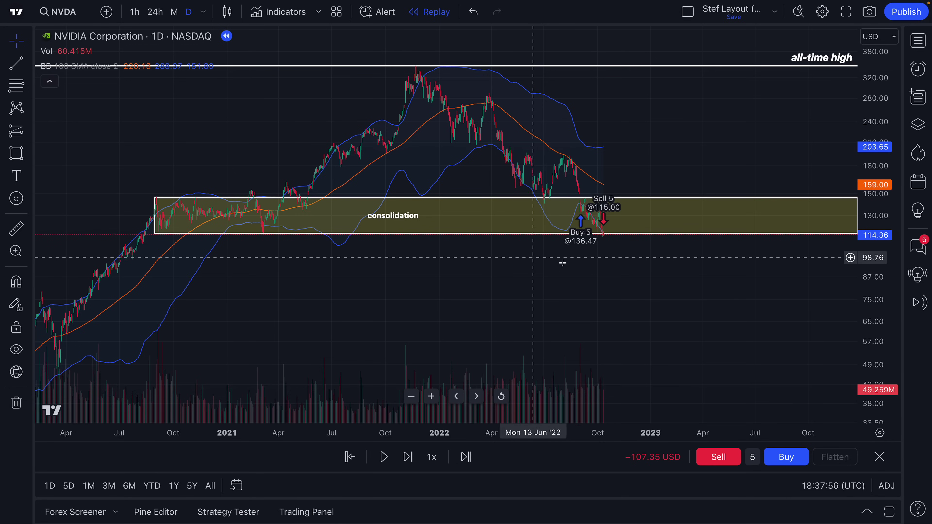
pyautogui.scroll(3, 604, 353)
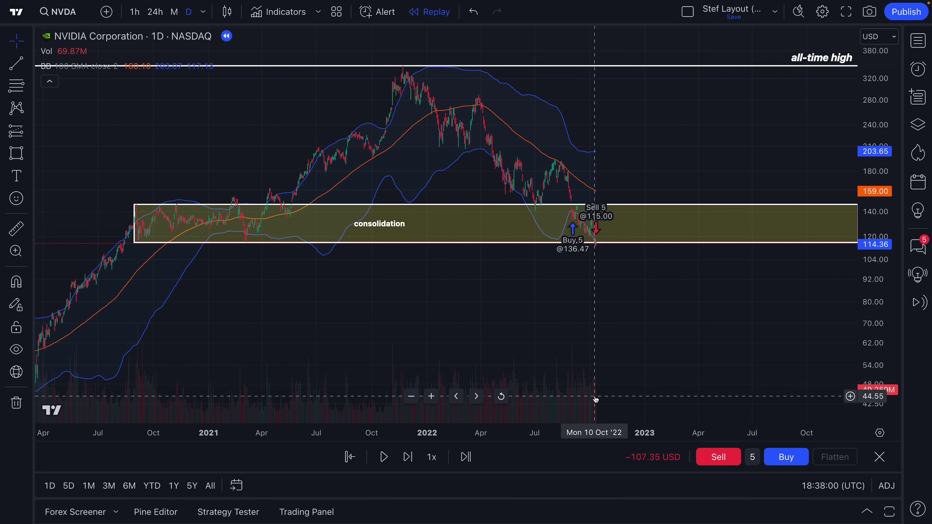
# Resume the replay until price reaches the consolidation zone's upper edge in November 2022, and pause it.
pyautogui.click(383, 459)
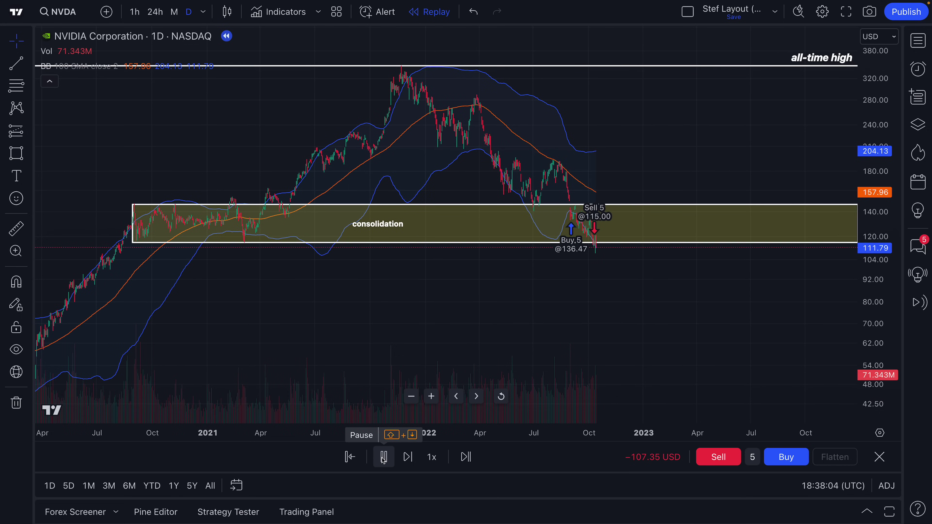
pyautogui.click(431, 396)
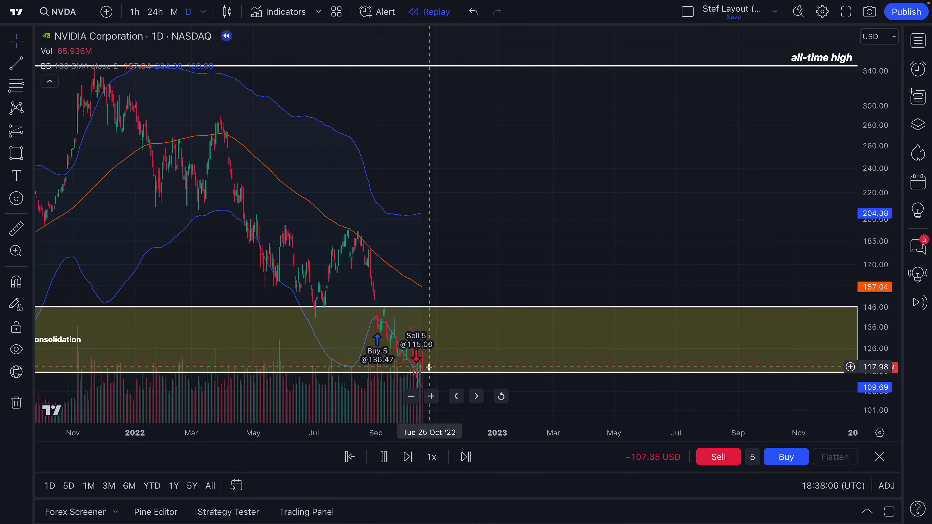
pyautogui.scroll(-5, 466, 382)
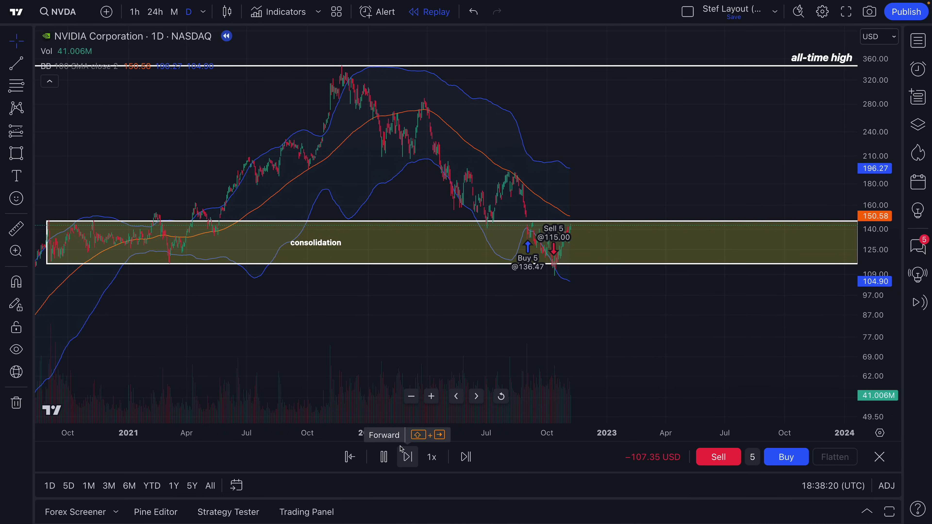
pyautogui.click(385, 457)
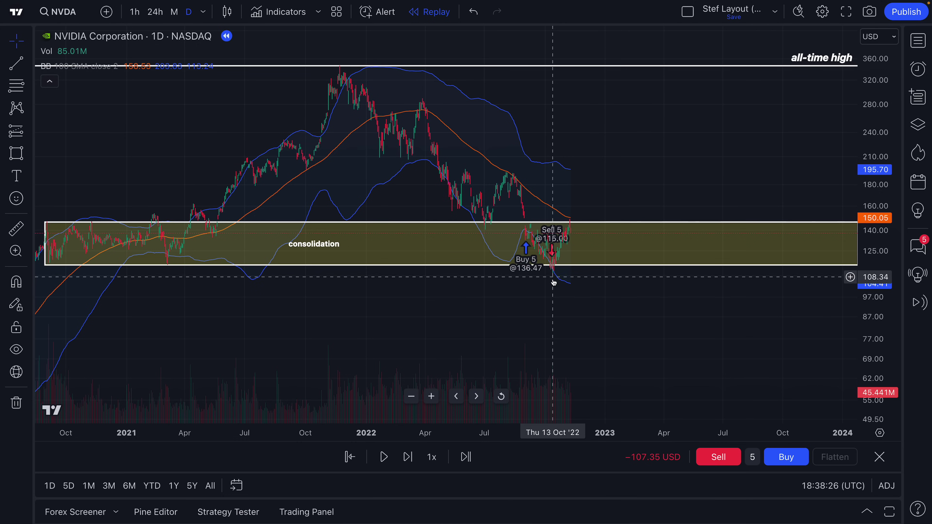
# Examine the dip below the consolidation zone and the rebound against the Bollinger Bands and the earlier price history.
pyautogui.moveTo(443, 312); pyautogui.dragTo(475, 311)
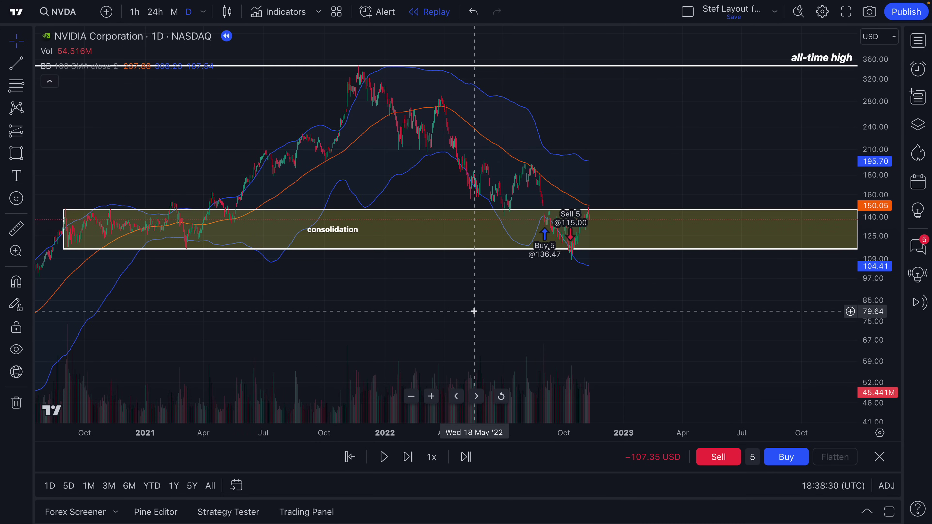
pyautogui.scroll(1, 483, 292)
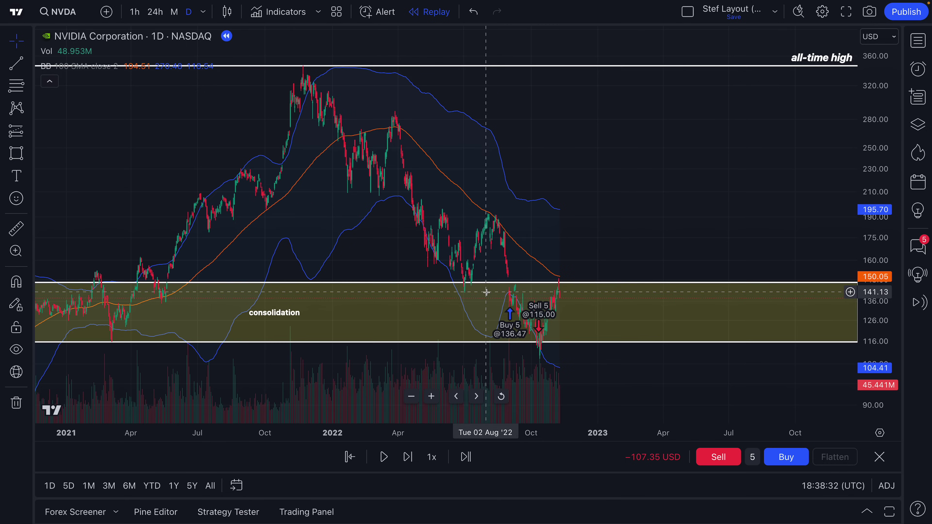
pyautogui.scroll(2, 542, 357)
pyautogui.scroll(-3, 506, 359)
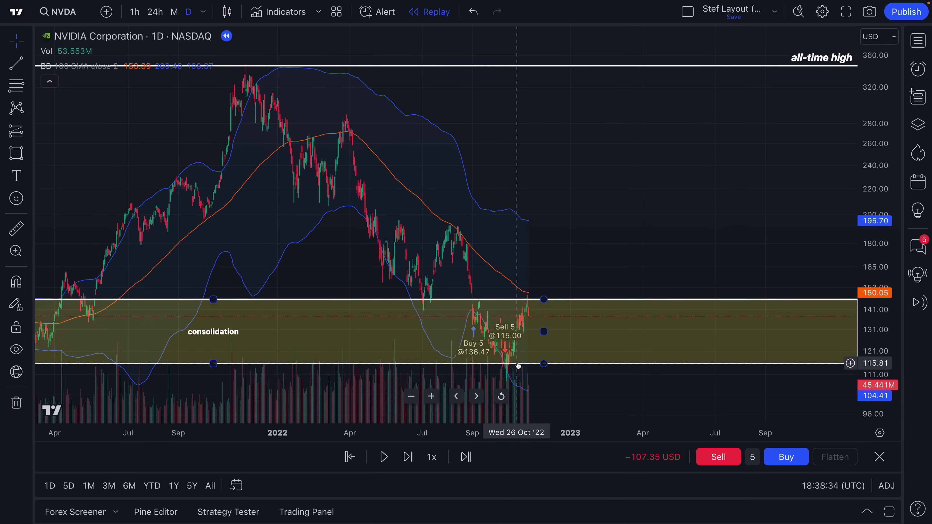
pyautogui.scroll(-3, 538, 366)
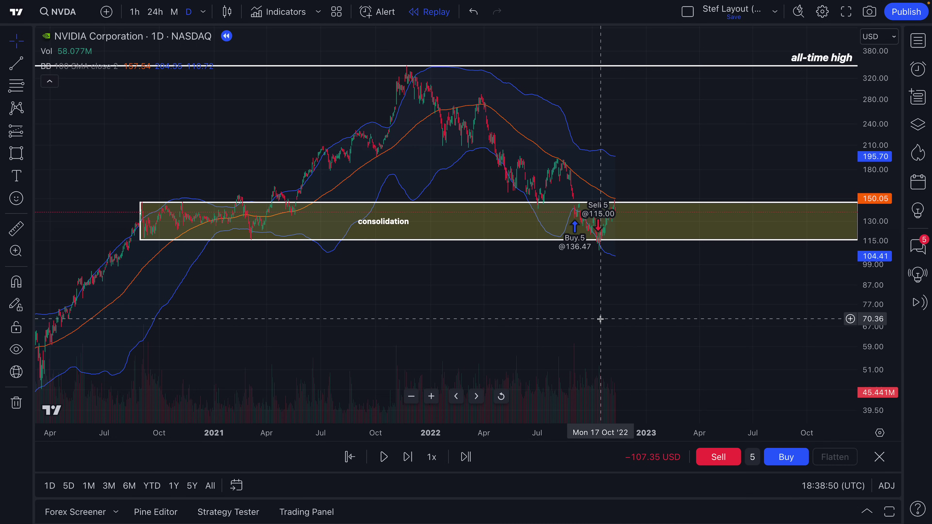
pyautogui.scroll(-5, 528, 310)
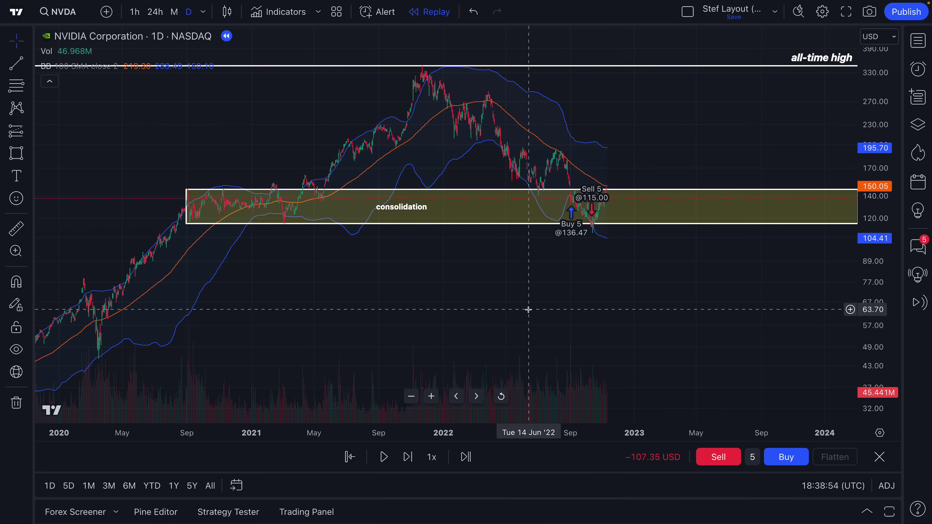
pyautogui.moveTo(532, 304); pyautogui.dragTo(486, 302)
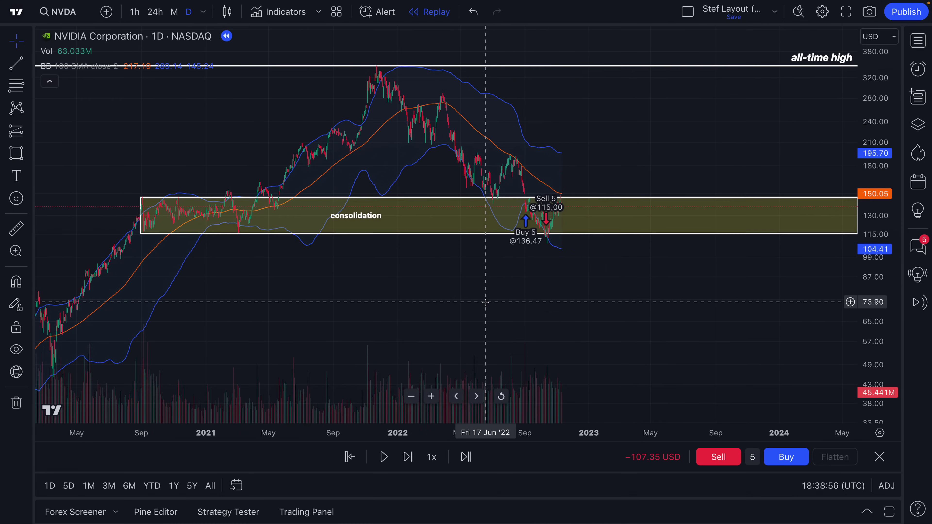
pyautogui.scroll(5, 486, 302)
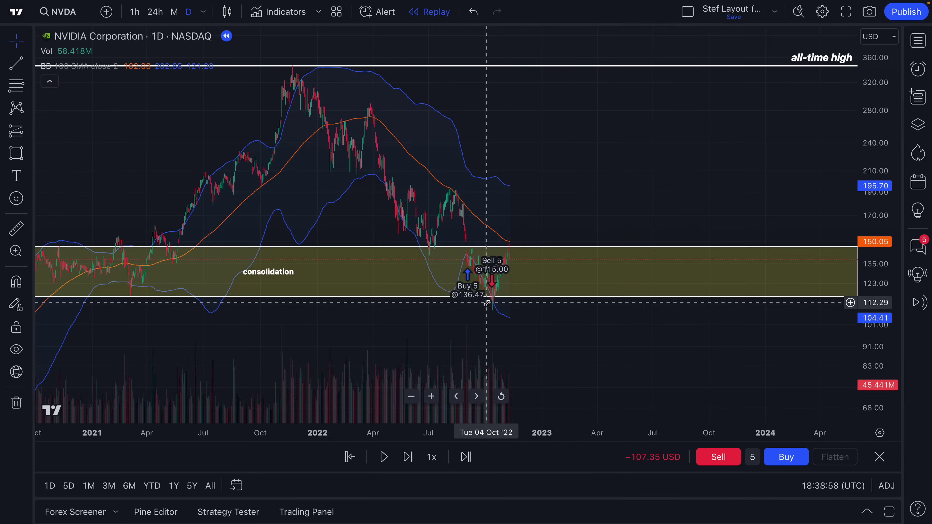
pyautogui.scroll(-5, 487, 301)
pyautogui.scroll(2, 490, 299)
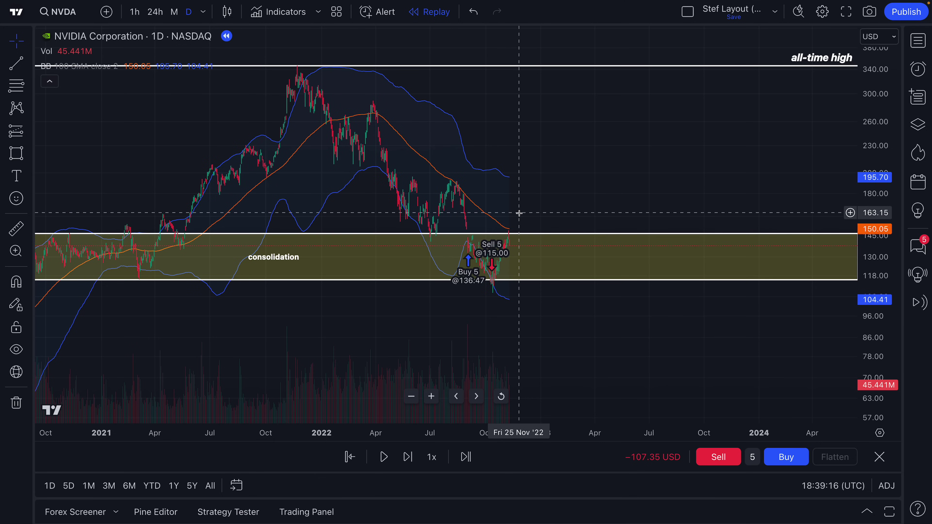
pyautogui.scroll(-3, 524, 215)
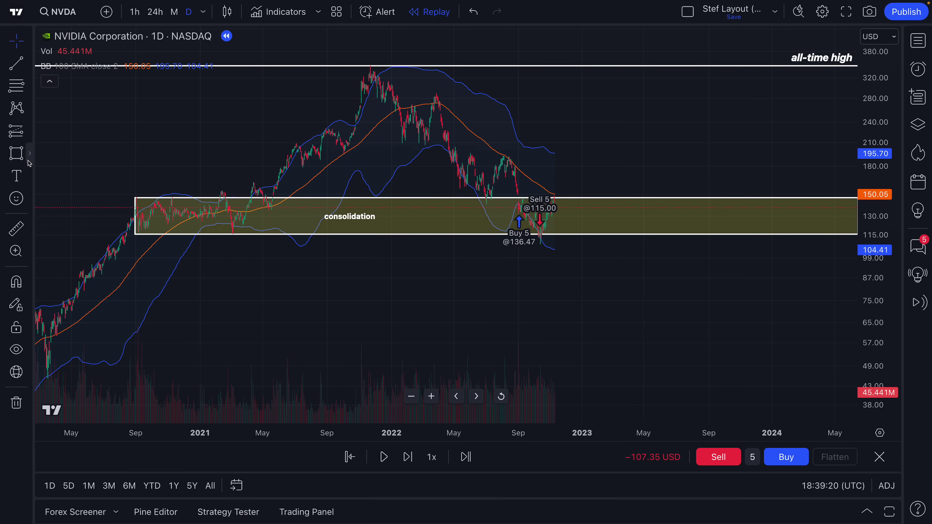
# Circle the October 2022 dip below the consolidation zone with the Brush tool and draw an arrow rising from it.
pyautogui.click(30, 175)
pyautogui.click(31, 154)
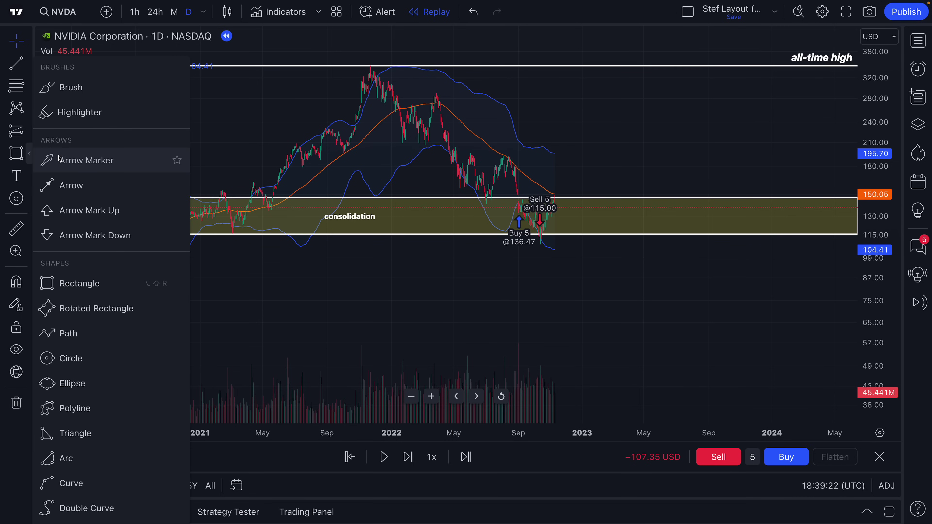
pyautogui.click(66, 110)
pyautogui.moveTo(544, 226)
pyautogui.mouseDown()
pyautogui.moveTo(533, 238)
pyautogui.moveTo(551, 244)
pyautogui.moveTo(542, 227)
pyautogui.moveTo(537, 235)
pyautogui.moveTo(557, 234)
pyautogui.moveTo(545, 245)
pyautogui.moveTo(558, 215)
pyautogui.mouseUp()
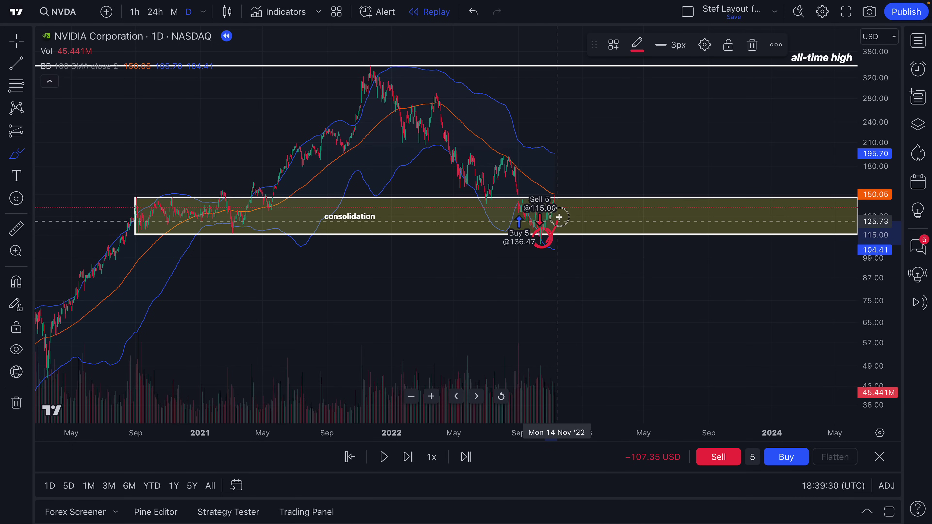
pyautogui.click(564, 220)
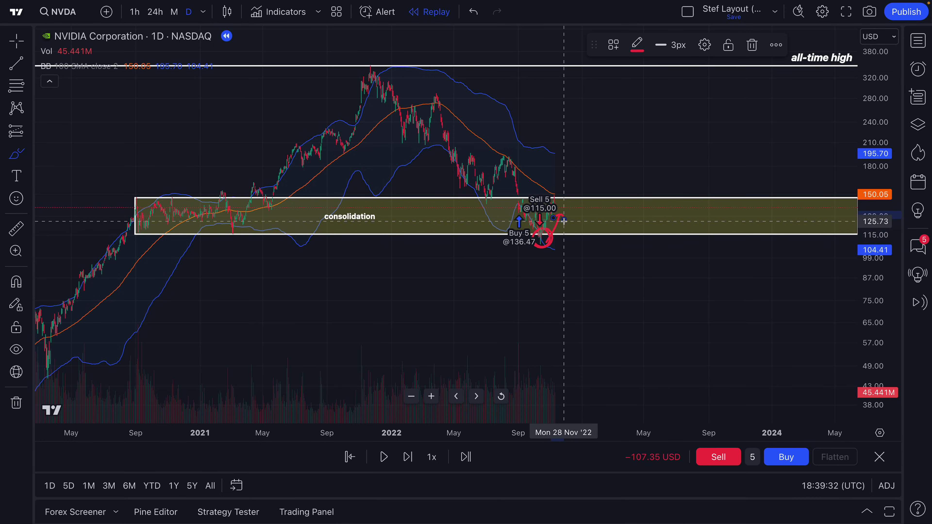
# Undo the brush arrow rising from the circled October 2022 dip, along with a trial stroke from the zone's upper edge towards the all-time high.
pyautogui.hotkey('ctrl', 'z')
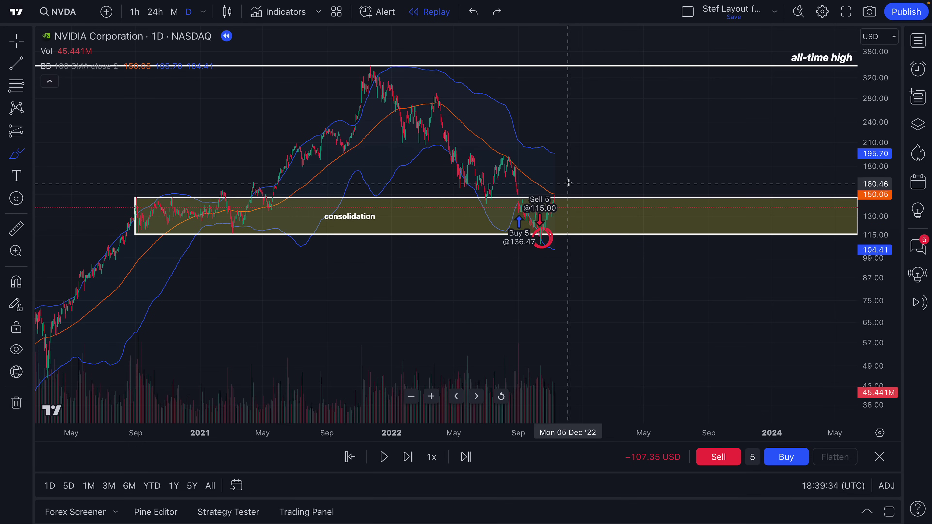
pyautogui.moveTo(553, 195)
pyautogui.mouseDown()
pyautogui.moveTo(676, 141)
pyautogui.moveTo(734, 99)
pyautogui.mouseUp()
pyautogui.hotkey('ctrl', 'z')
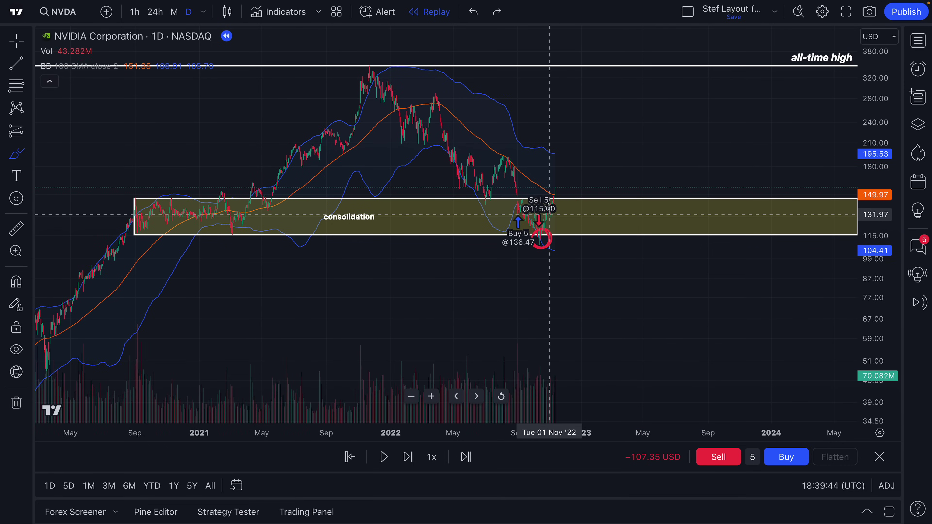
# Buy 5 shares at 157.50, with take profit at the all-time high, 344.65, and stop loss at the consolidation zone's lower edge, 115.45.
pyautogui.click(776, 459)
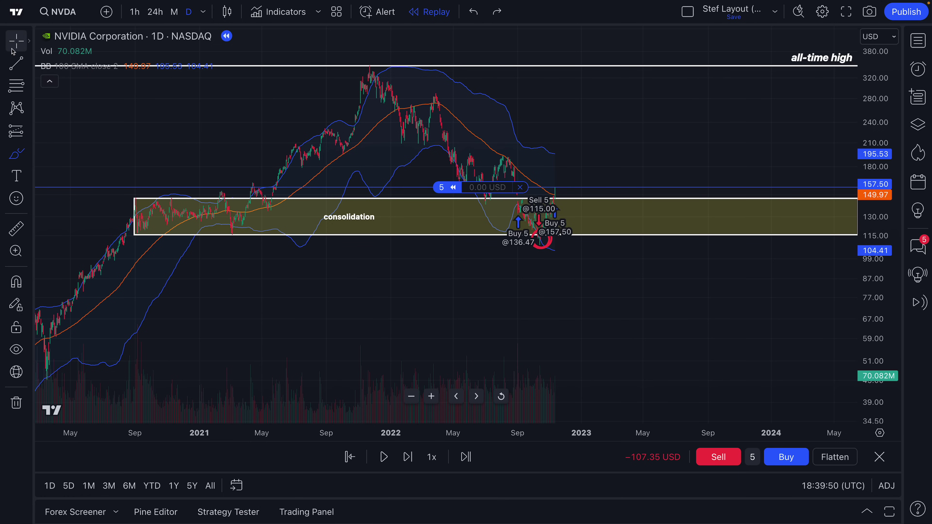
pyautogui.moveTo(418, 191)
pyautogui.moveTo(415, 193); pyautogui.dragTo(416, 69)
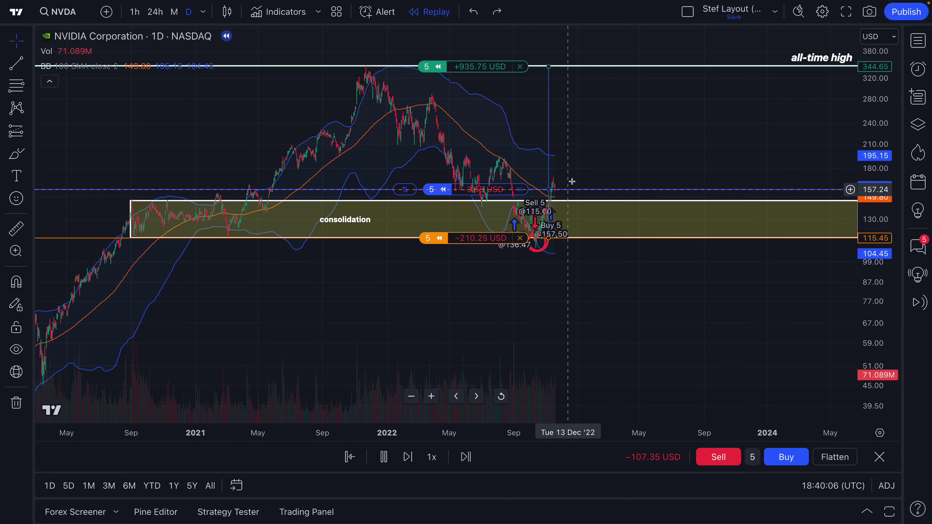
# Advance the replay and add two more 5-share buys to the open position, at 165.19 and 153.39.
pyautogui.click(557, 201)
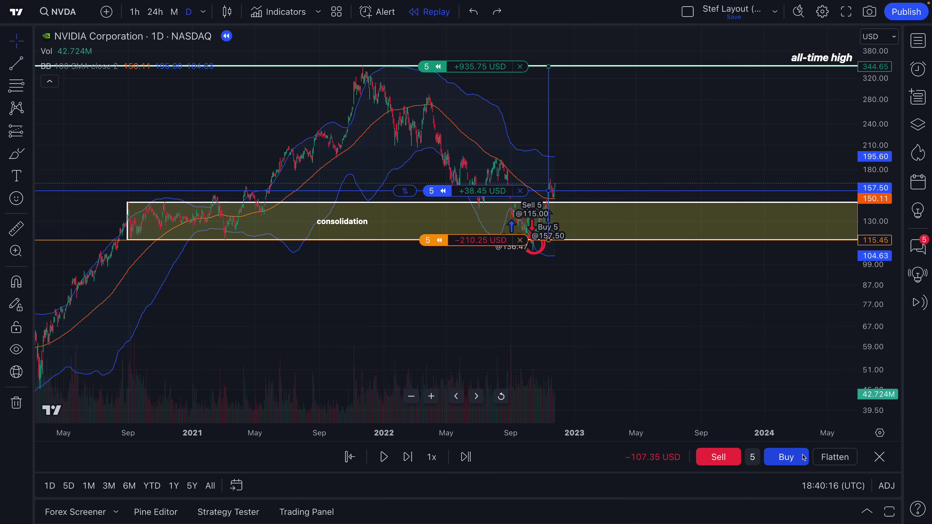
pyautogui.click(786, 456)
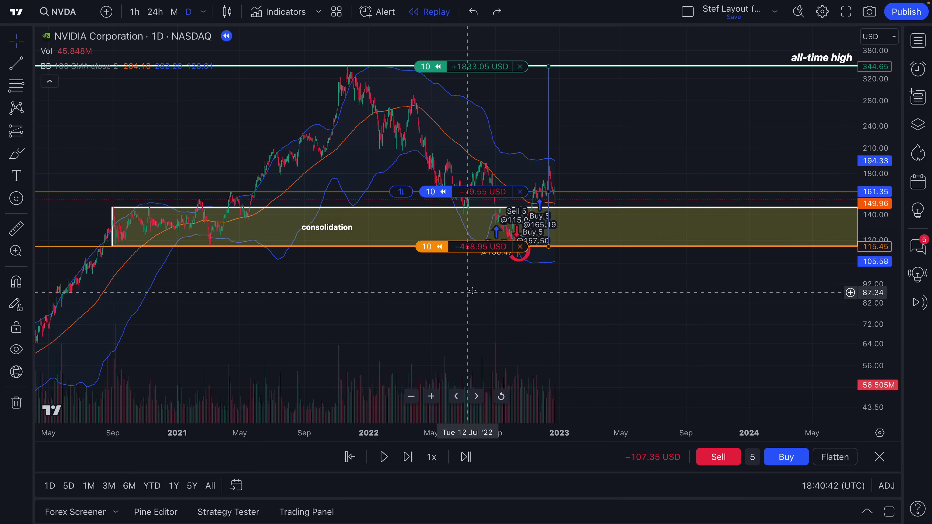
pyautogui.click(792, 463)
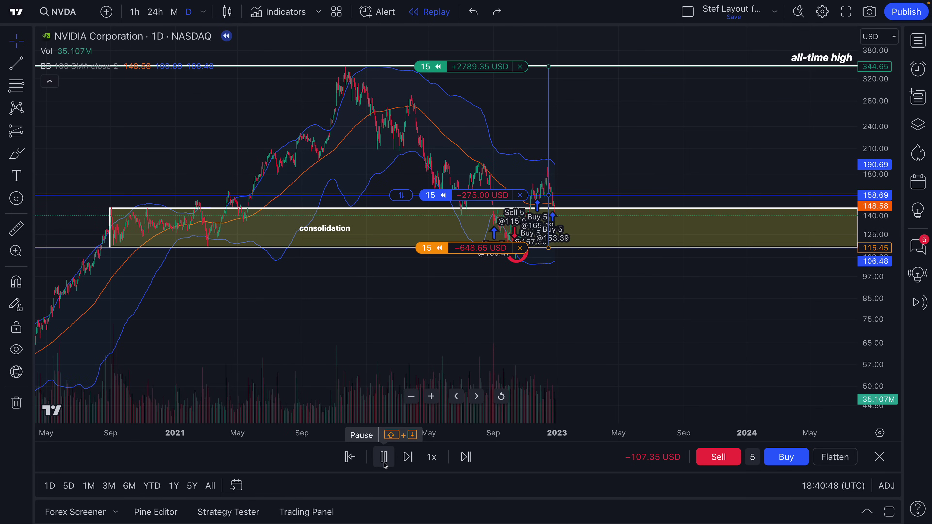
# Examine the open 15-share position against the stop loss, consolidation zone and Bollinger Bands while the replay runs into 2023.
pyautogui.click(549, 252)
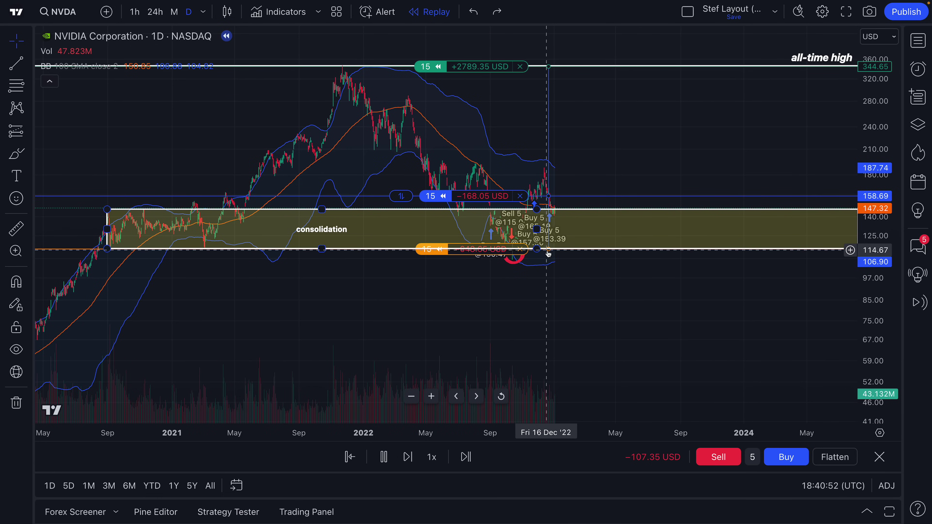
pyautogui.scroll(3, 562, 260)
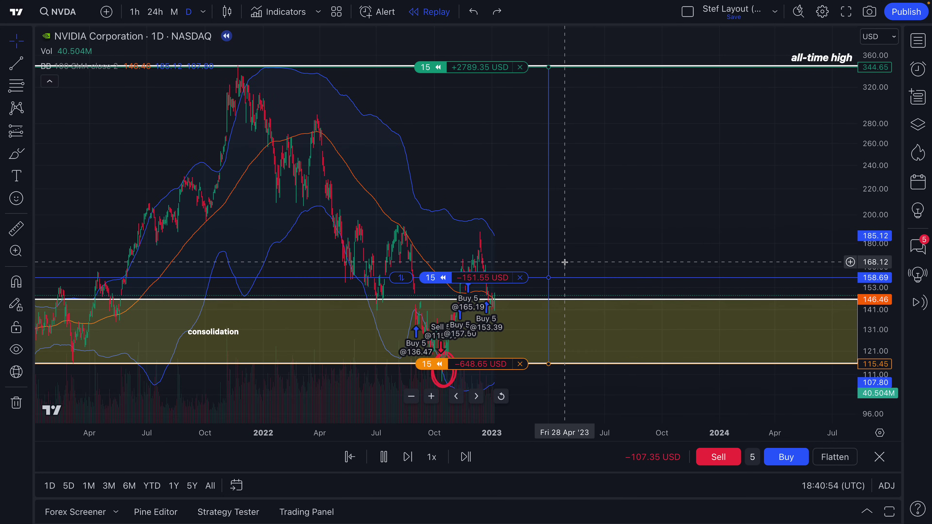
pyautogui.scroll(-5, 565, 262)
pyautogui.click(566, 252)
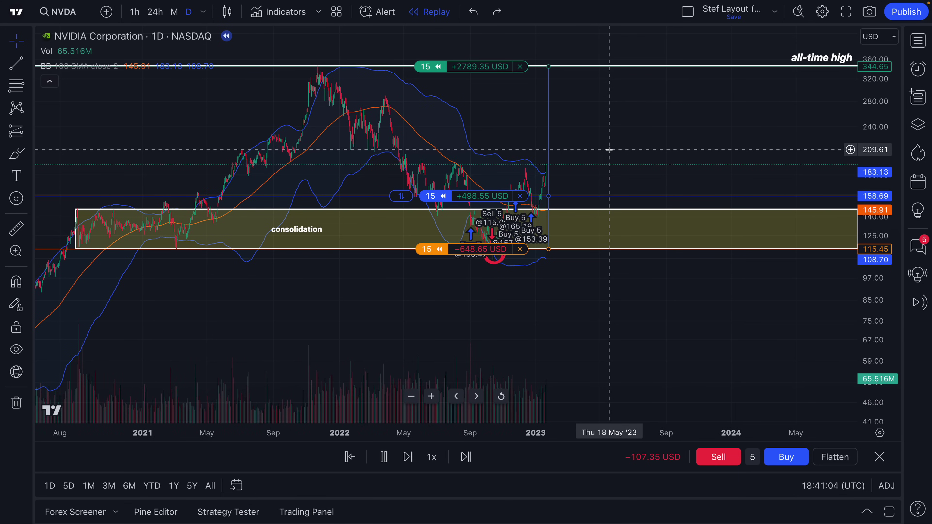
pyautogui.scroll(1, 527, 227)
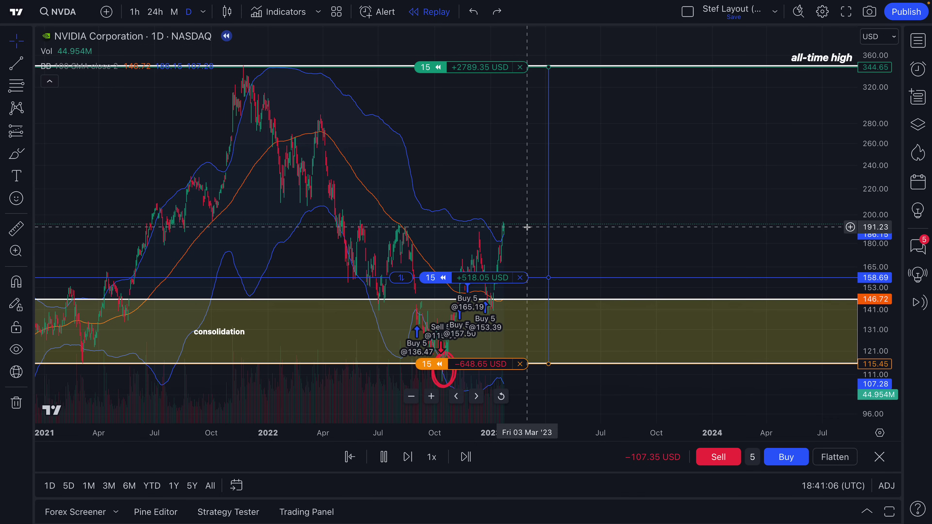
pyautogui.scroll(-1, 527, 226)
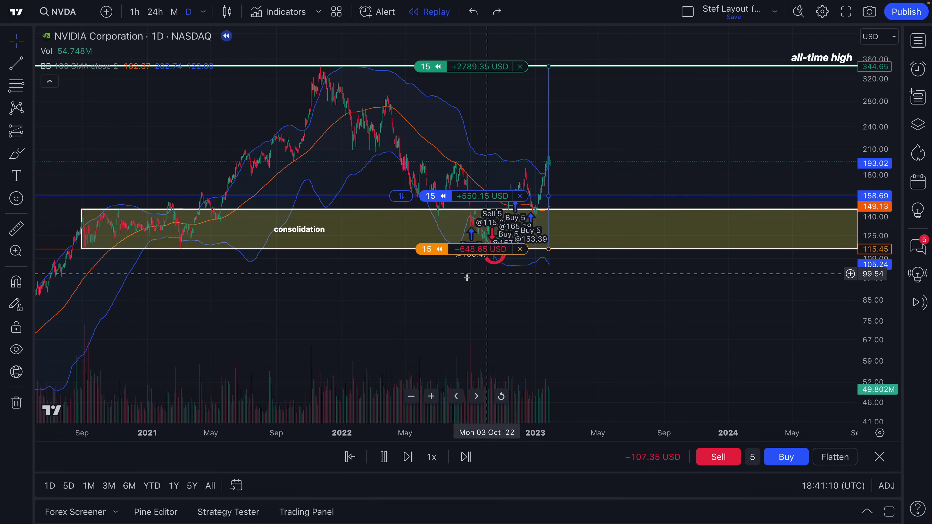
pyautogui.scroll(1, 451, 283)
pyautogui.scroll(-1, 446, 287)
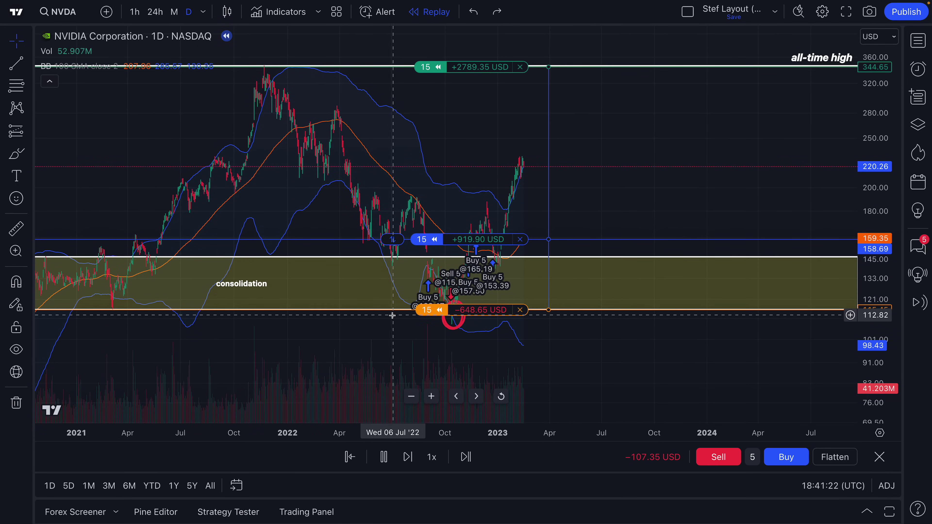
pyautogui.scroll(-2, 393, 315)
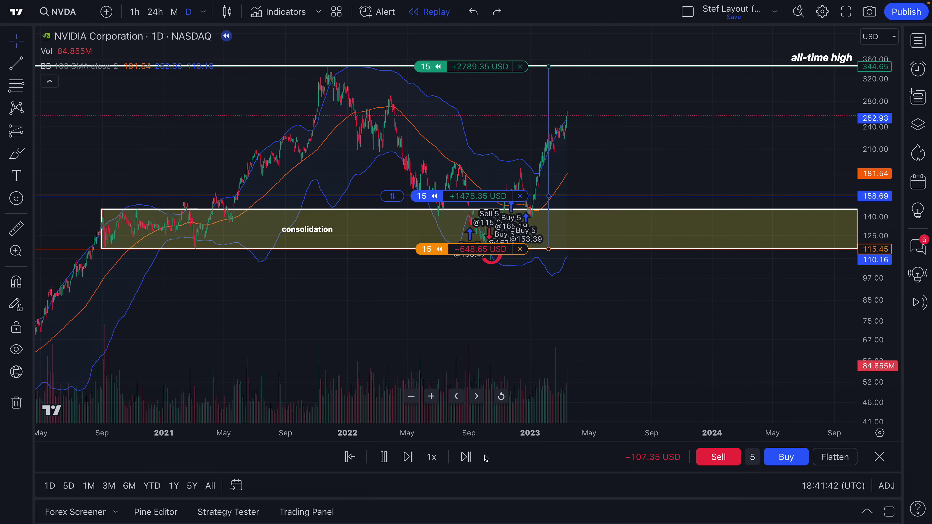
# Raise the replay speed to 3x and pause once the take profit above the all-time high has filled.
pyautogui.click(432, 457)
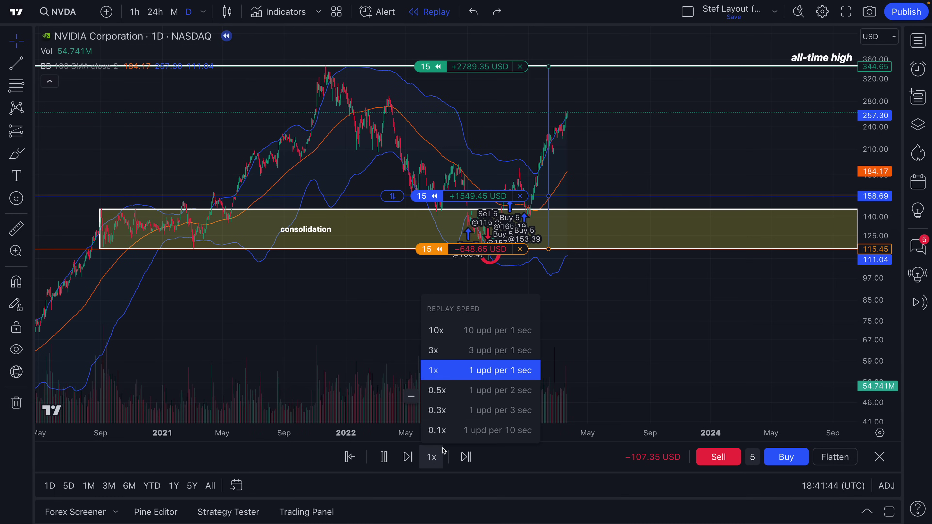
pyautogui.click(472, 354)
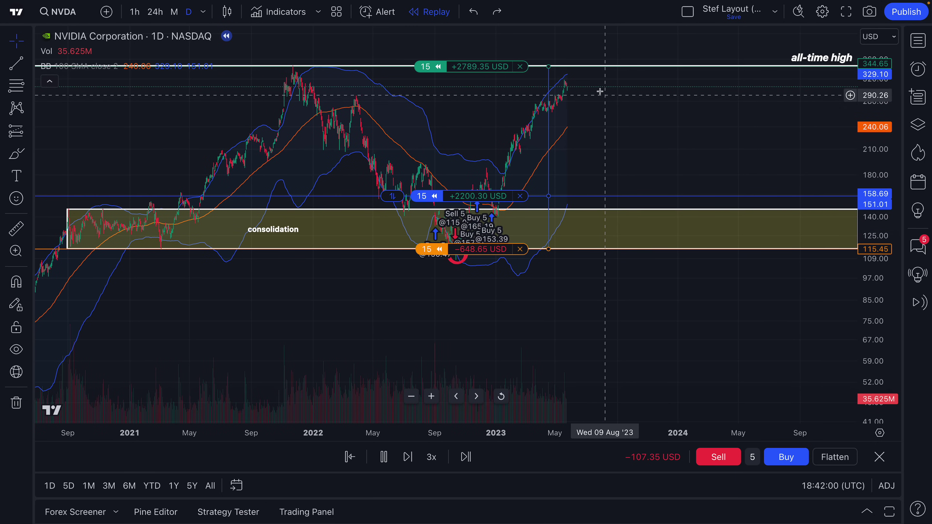
pyautogui.click(383, 456)
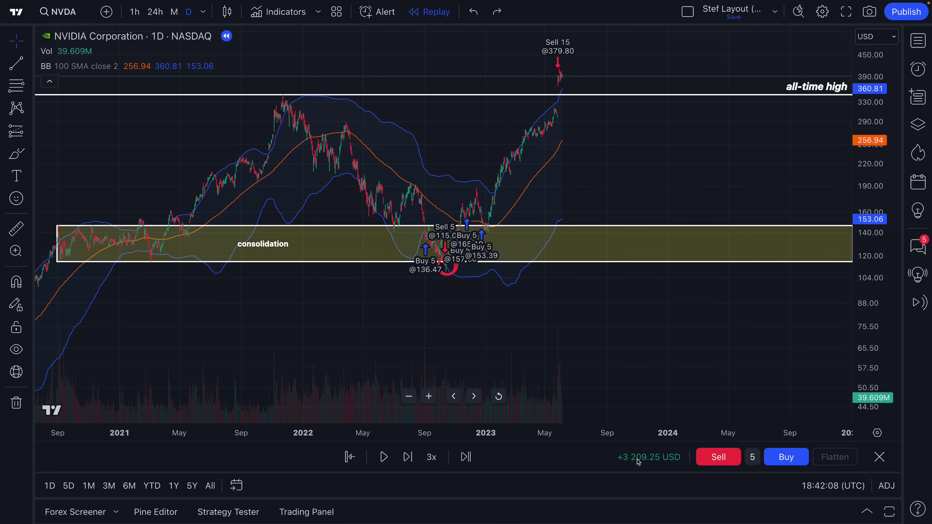
# Set the replay speed to 10x and resume the replay towards the latest bars.
pyautogui.click(438, 464)
pyautogui.click(474, 330)
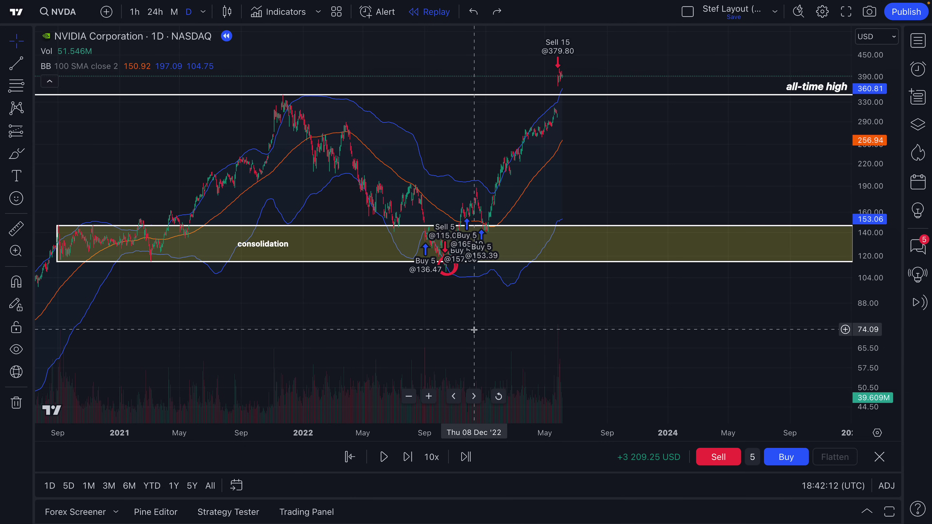
pyautogui.click(387, 453)
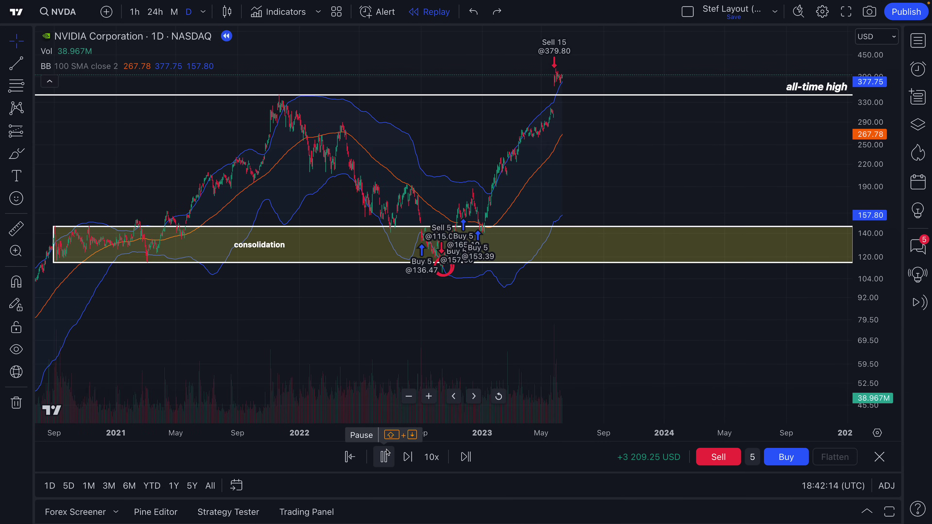
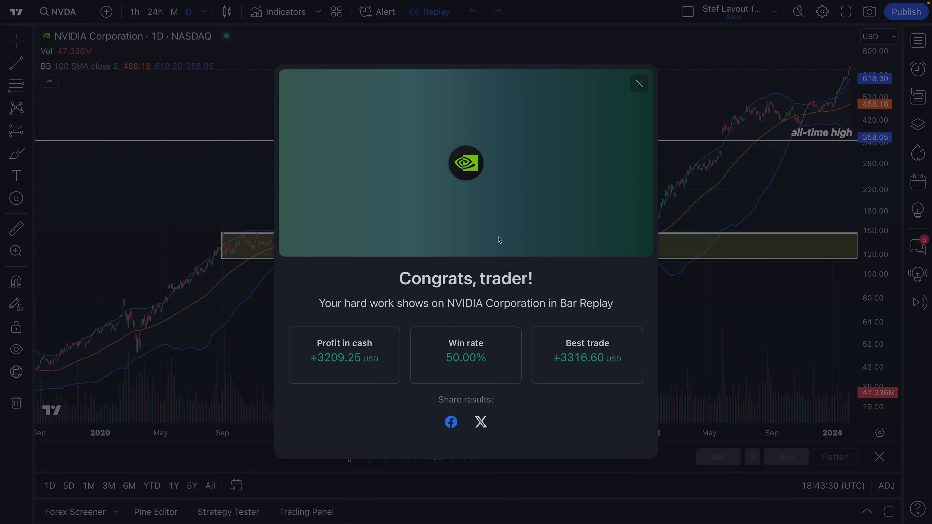
# Close the replay results summary and examine the circled dip, the consolidation zone and the rise beyond the all-time high.
pyautogui.click(641, 86)
pyautogui.scroll(5, 528, 186)
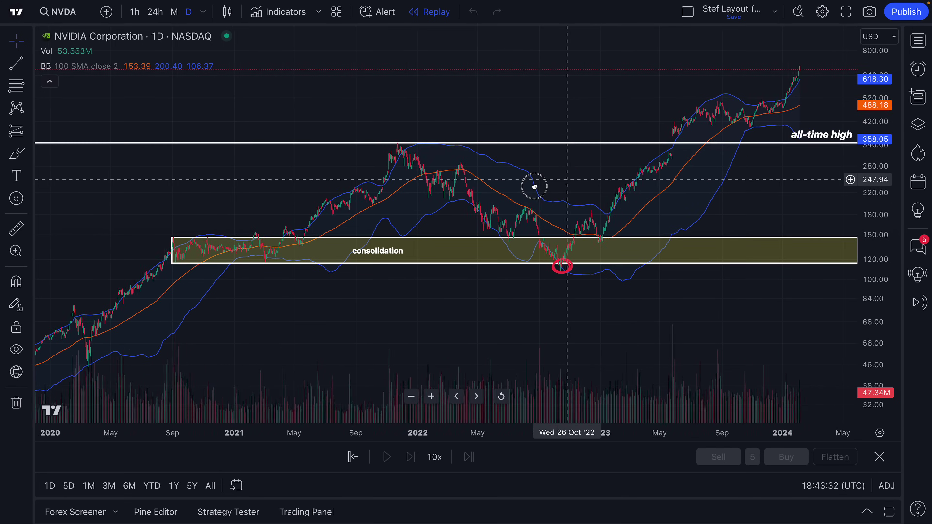
pyautogui.scroll(-3, 520, 189)
pyautogui.scroll(3, 525, 191)
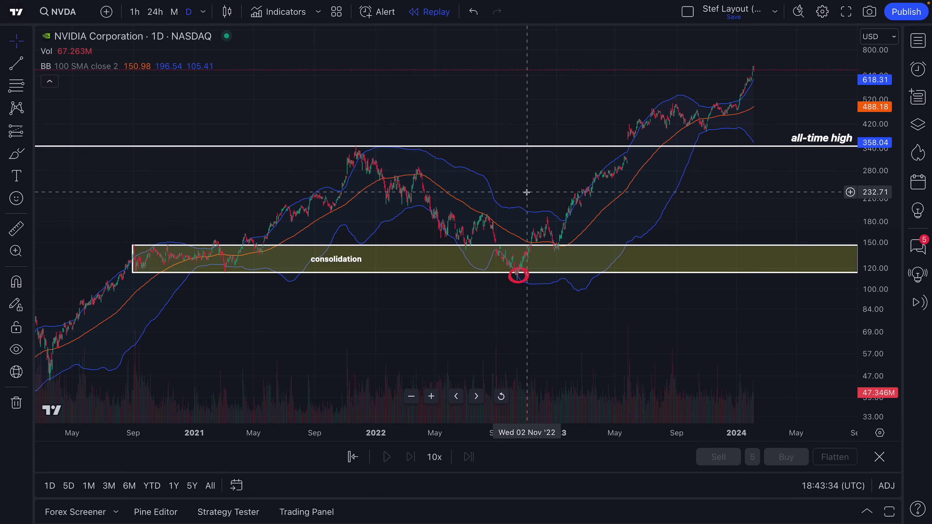
pyautogui.scroll(2, 526, 191)
pyautogui.scroll(-2, 527, 192)
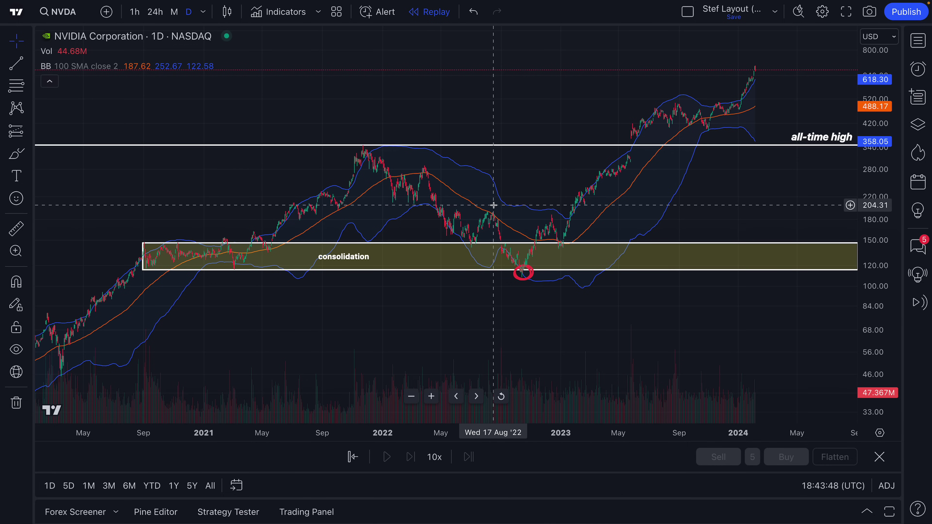
pyautogui.scroll(2, 494, 204)
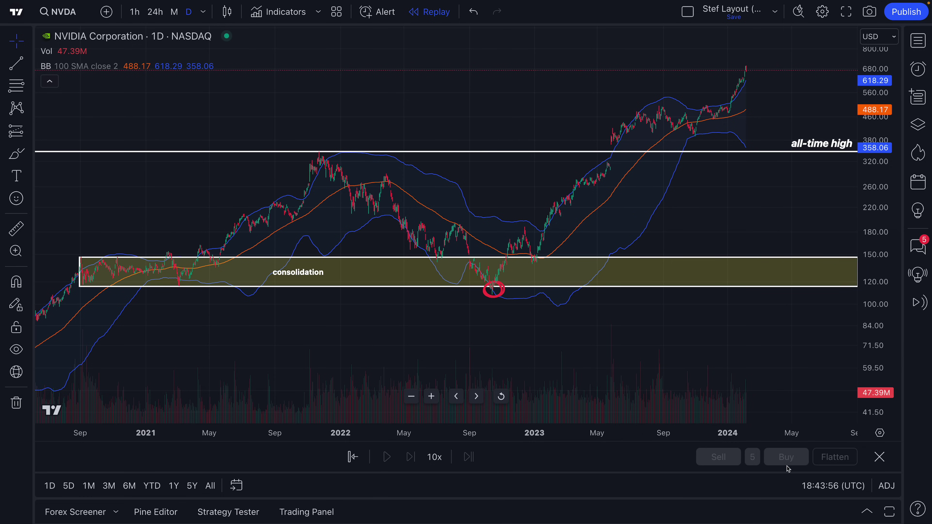
pyautogui.scroll(2, 714, 279)
pyautogui.scroll(-2, 715, 279)
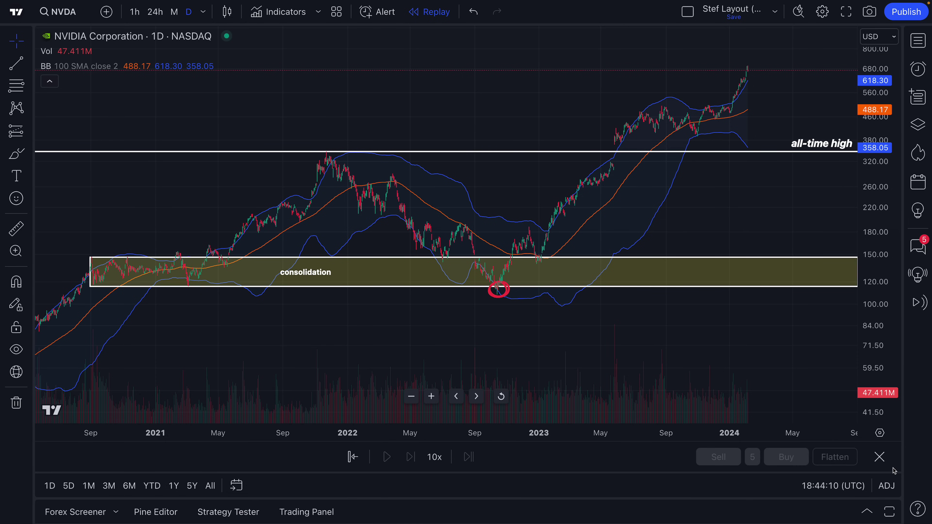
# Exit Bar Replay and look over the full price history around the circled October 2022 dip.
pyautogui.click(879, 457)
pyautogui.scroll(-2, 504, 330)
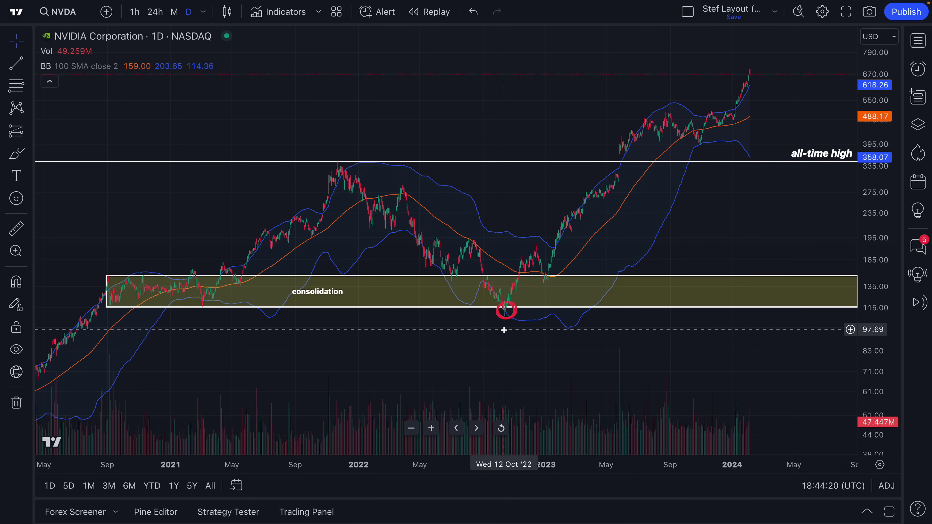
pyautogui.scroll(2, 504, 330)
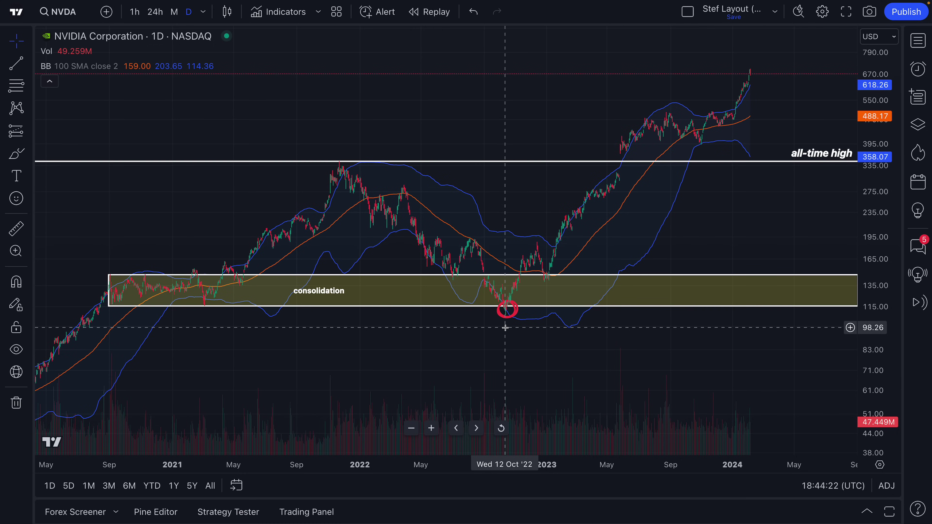
pyautogui.scroll(-2, 460, 344)
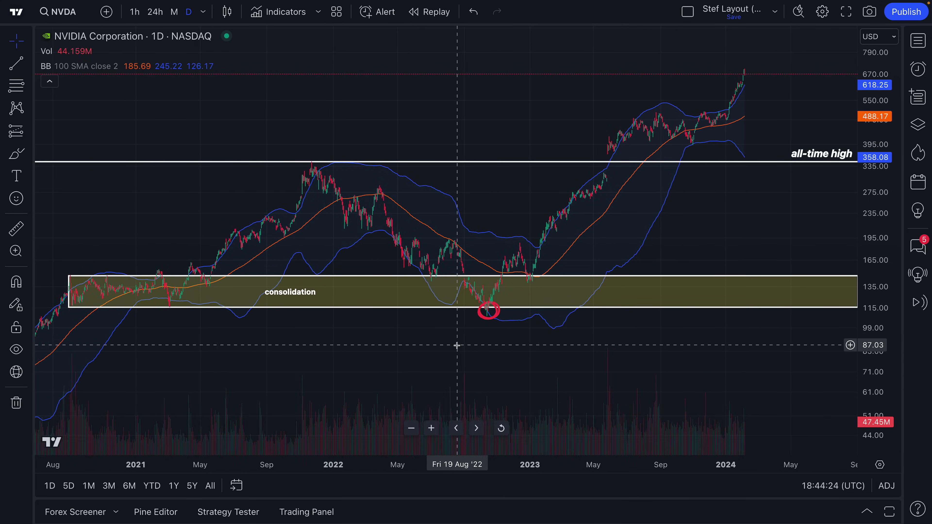